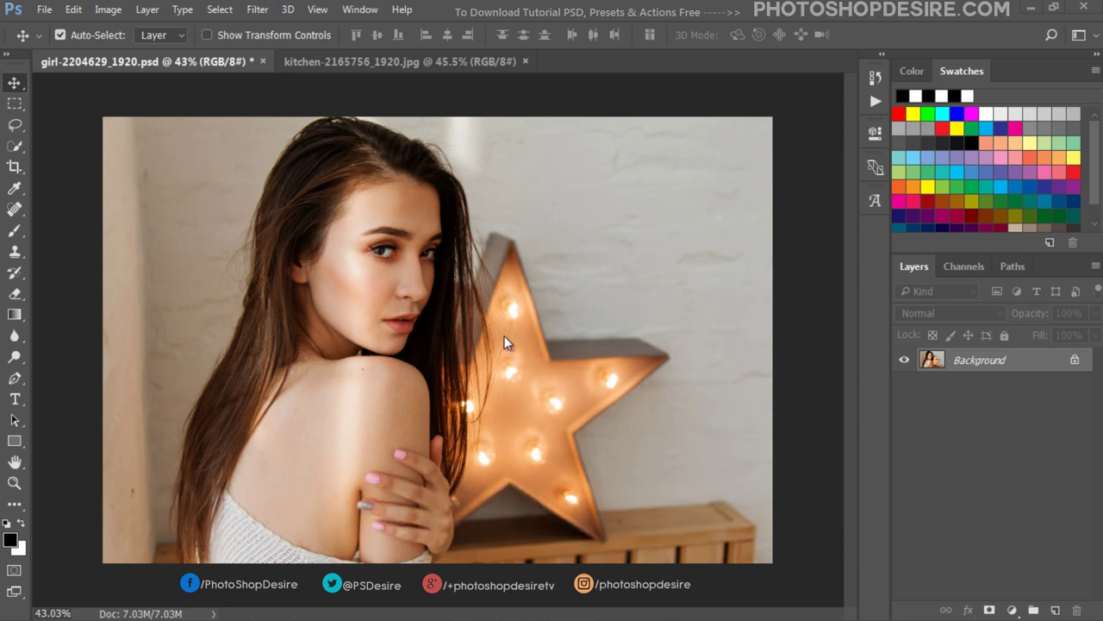
Bring the kitchen-2165756_1920.jpg document to the front.
click(383, 64)
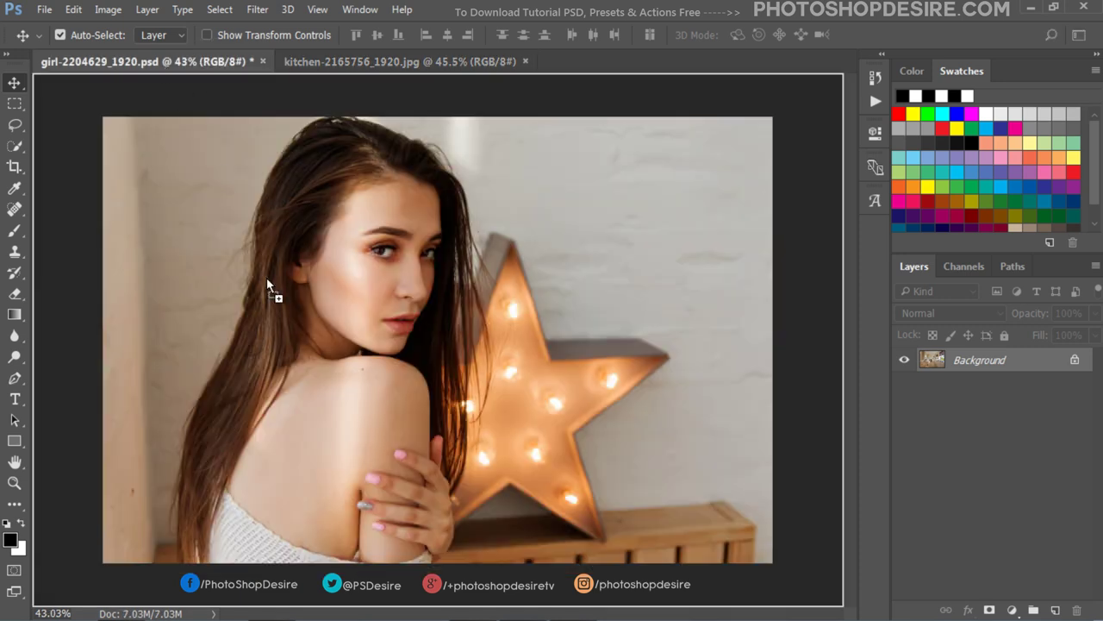
Drag the kitchen photo into the portrait as Layer 1, stretched slightly to fill the canvas.
drag(200, 150, 269, 278)
drag(421, 395, 369, 283)
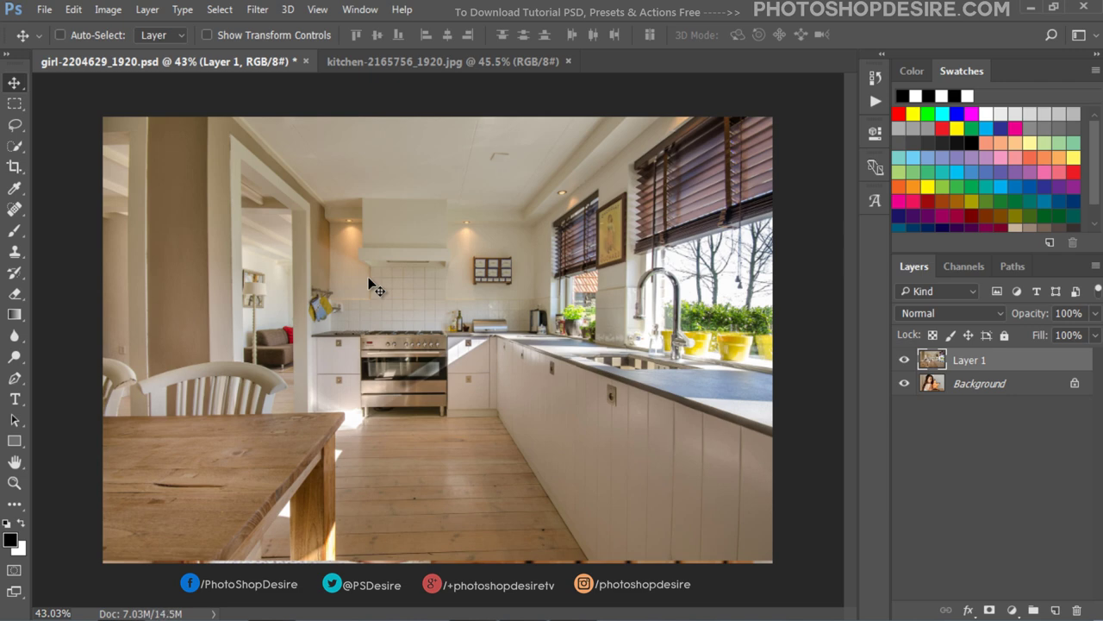
click(73, 10)
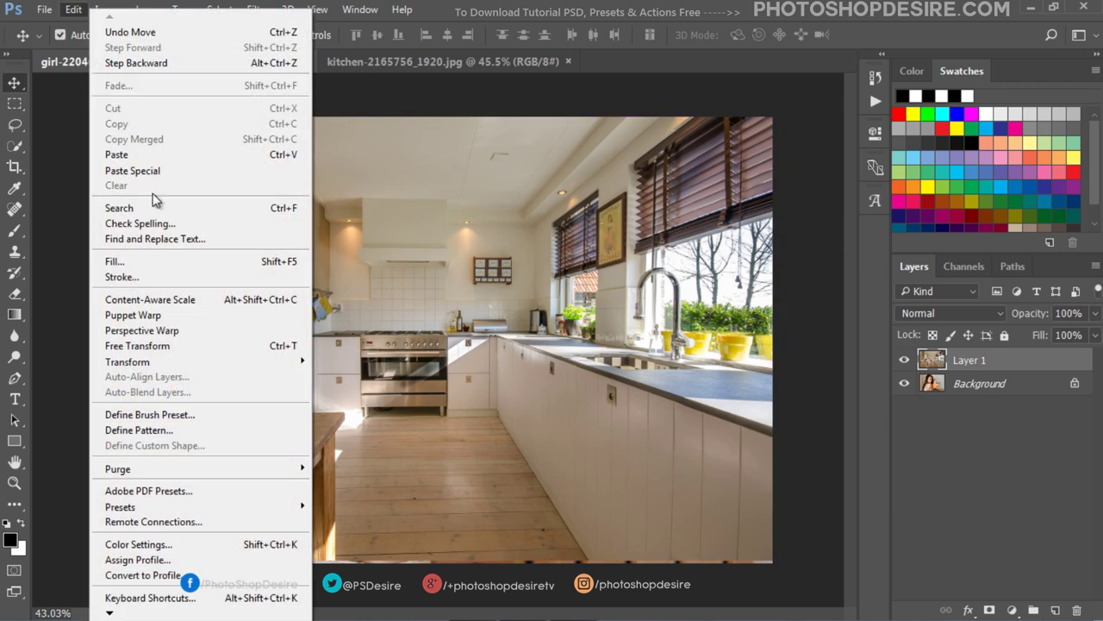
click(231, 349)
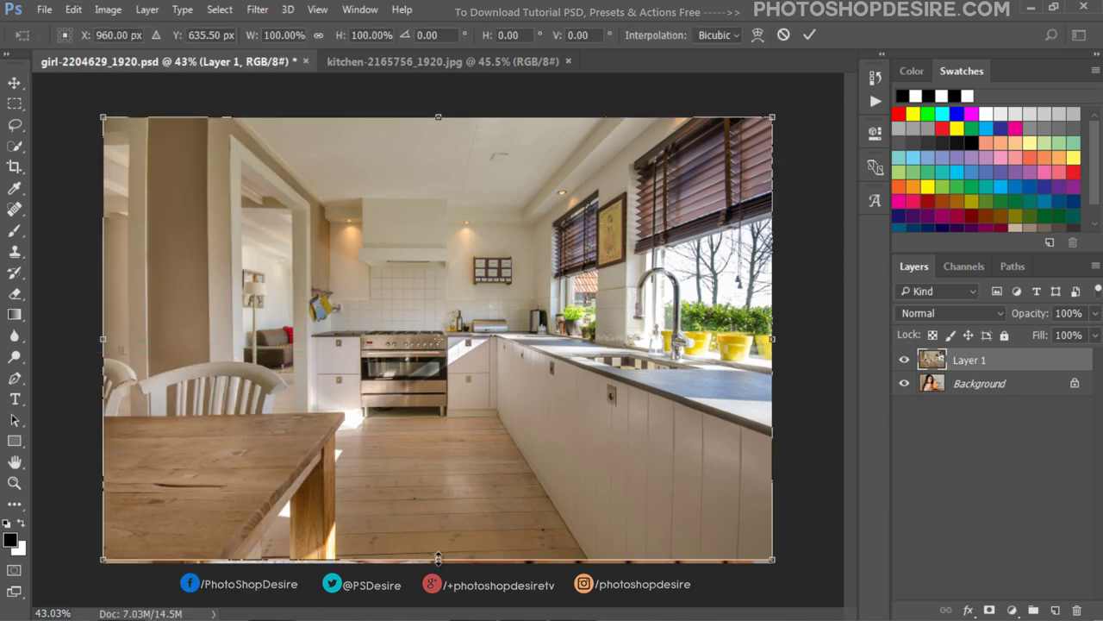
drag(439, 560, 439, 564)
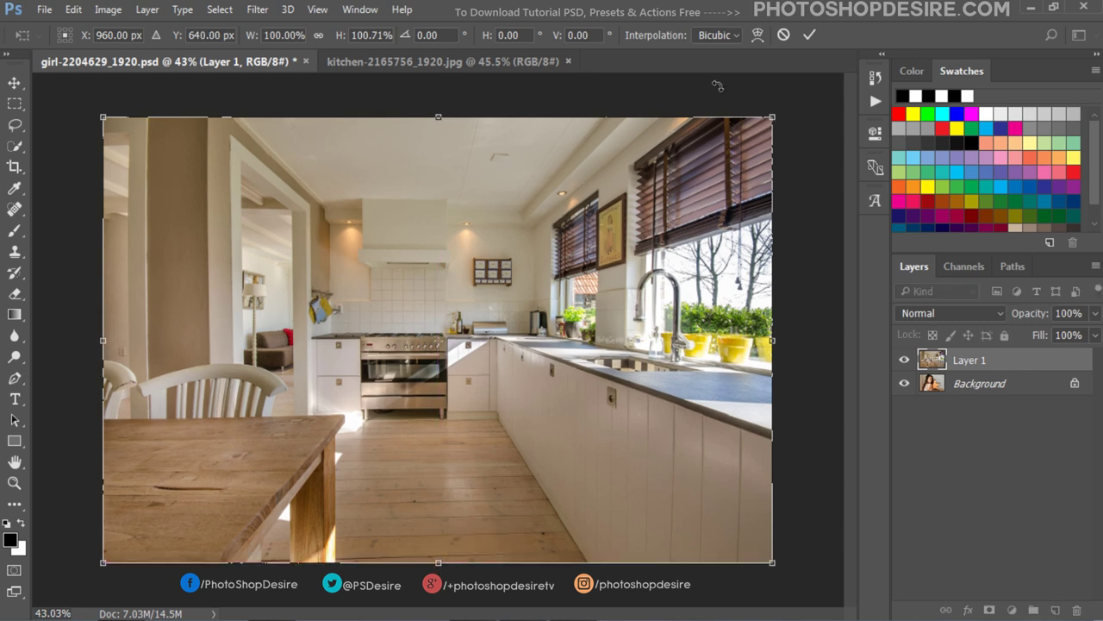
click(804, 35)
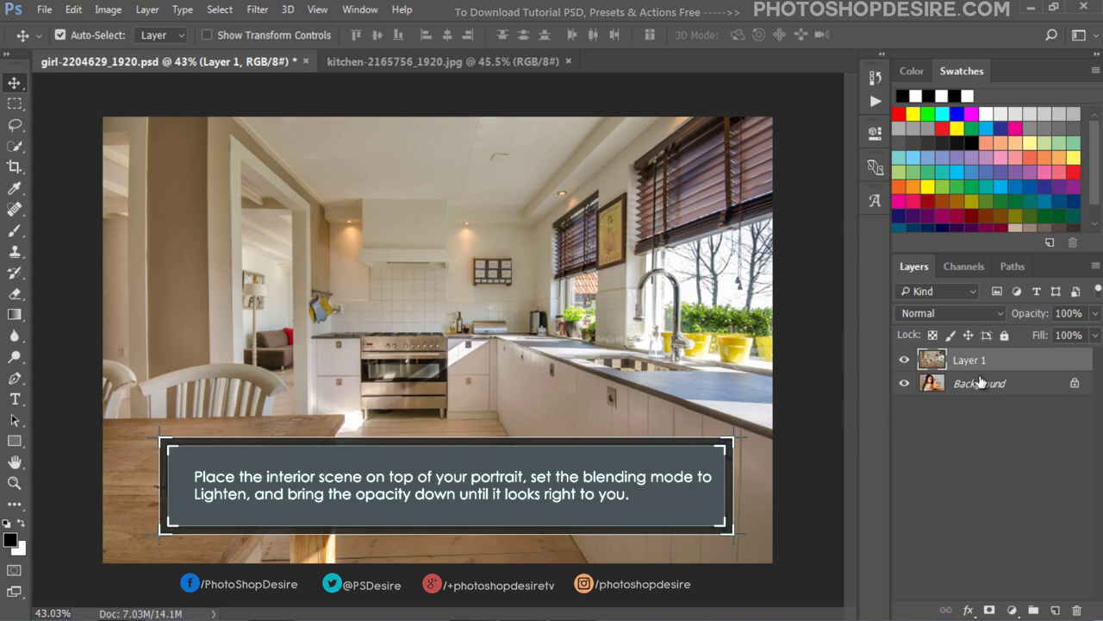
Set Layer 1 to Lighten blend mode with 20% opacity.
click(981, 313)
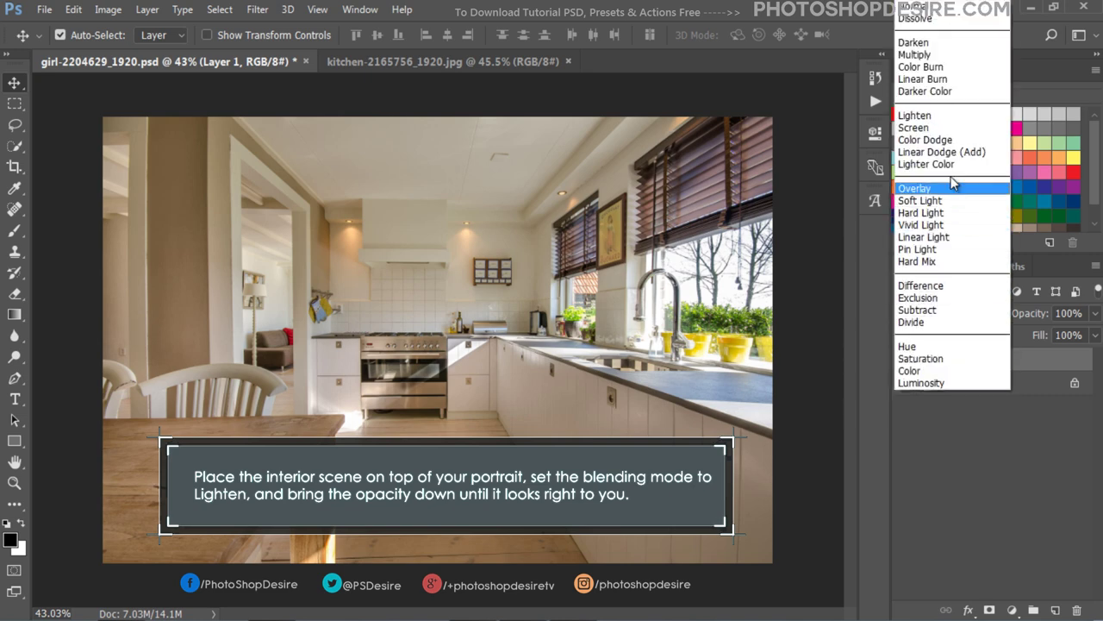
click(940, 116)
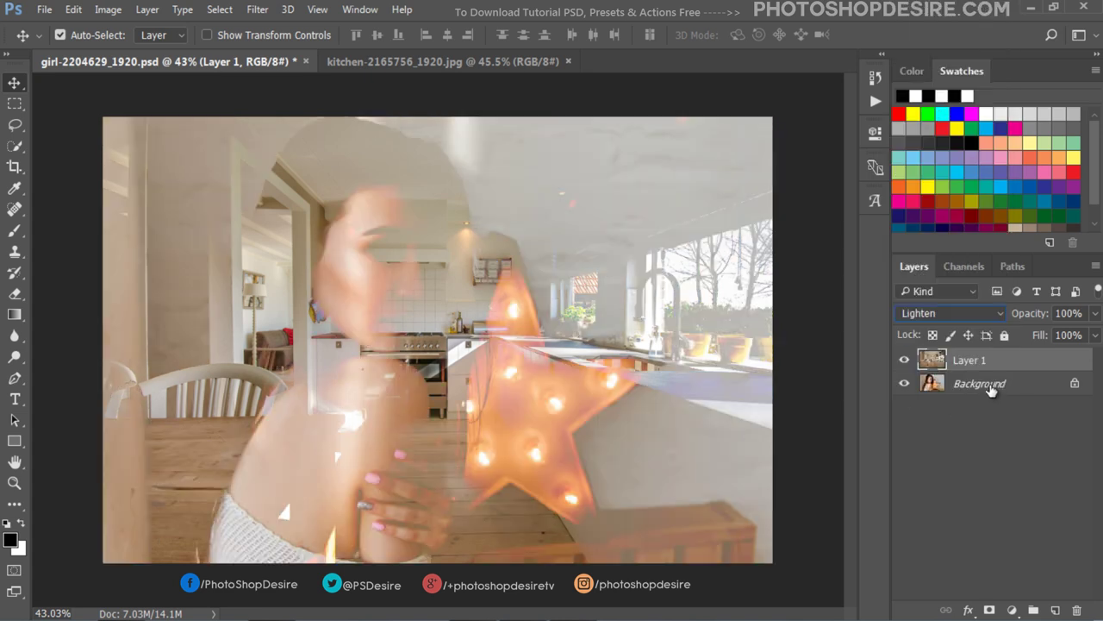
drag(1028, 319, 977, 314)
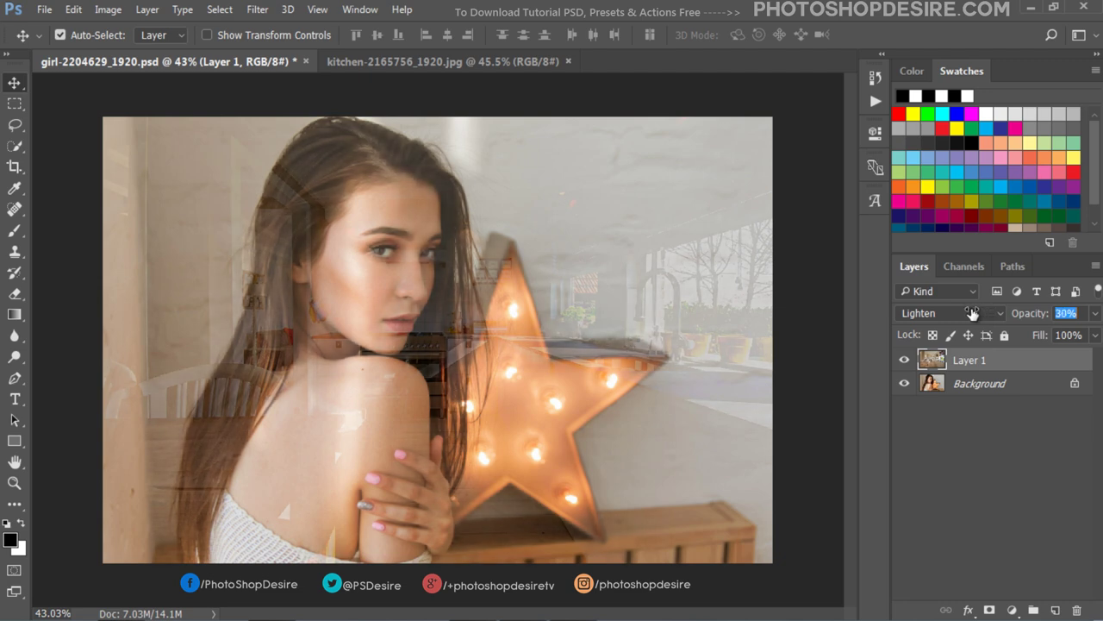
drag(976, 314, 964, 314)
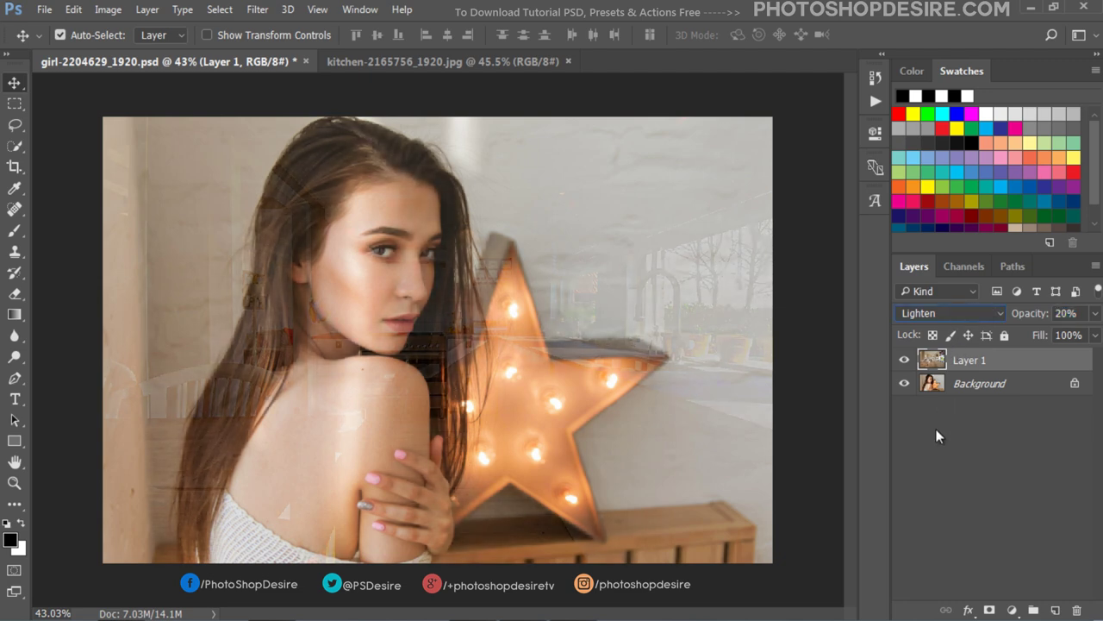
Duplicate Layer 1 and set Layer 1 copy to Screen blending.
right_click(962, 360)
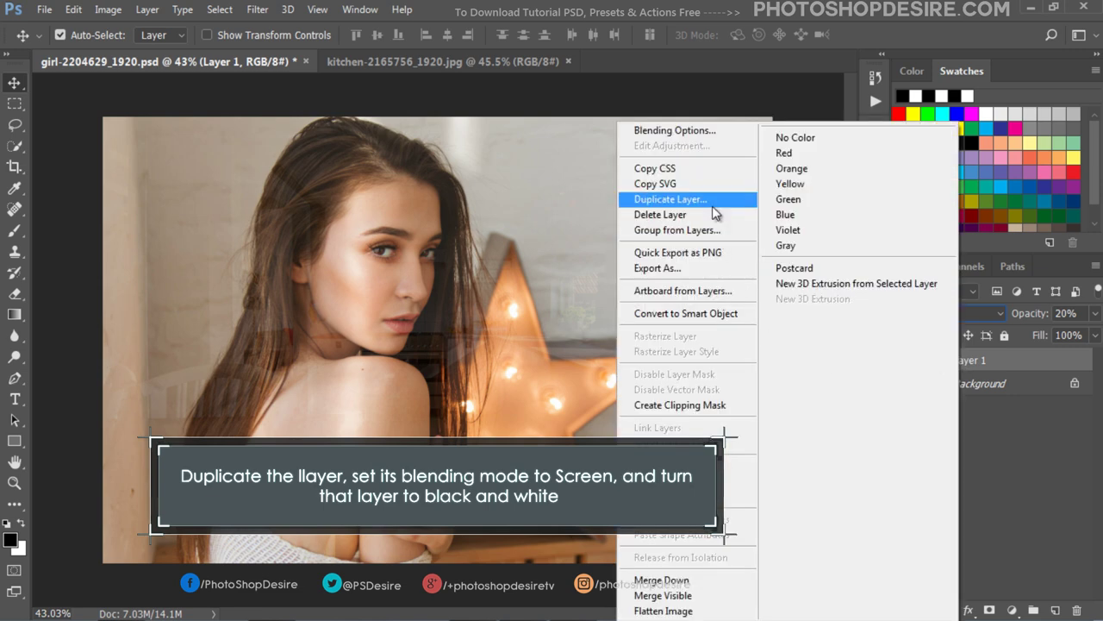
click(712, 205)
click(694, 179)
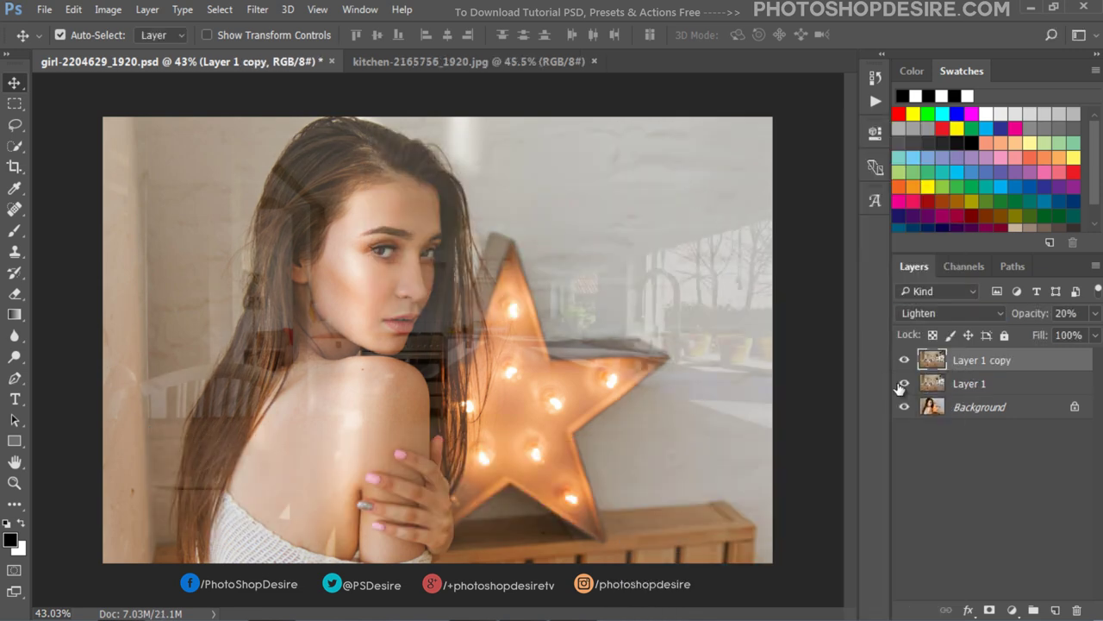
click(905, 360)
click(905, 361)
click(932, 313)
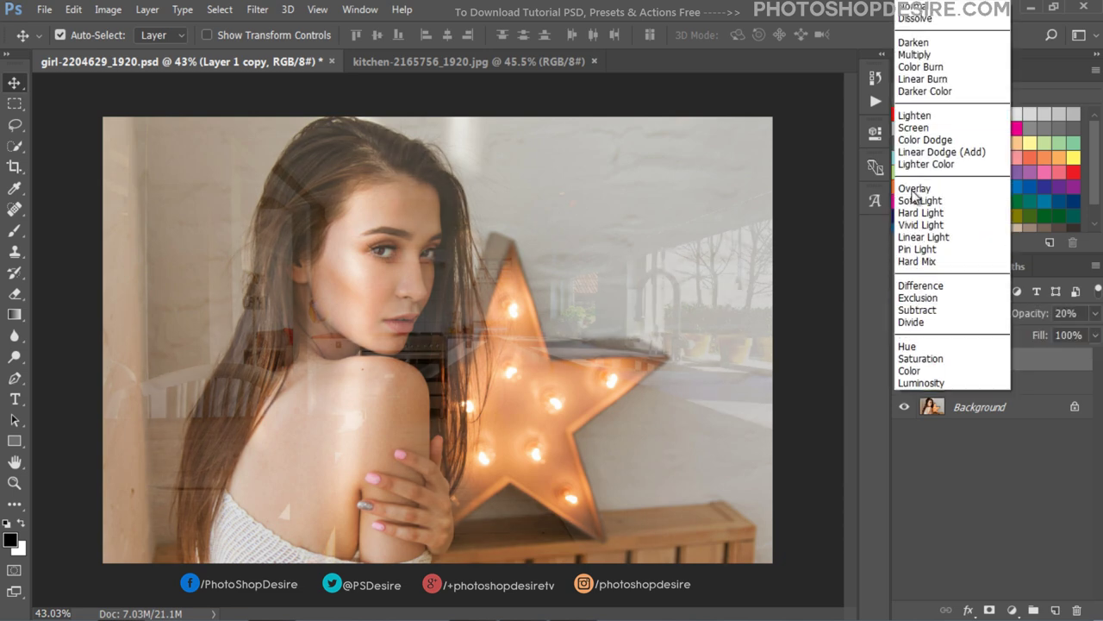
click(916, 120)
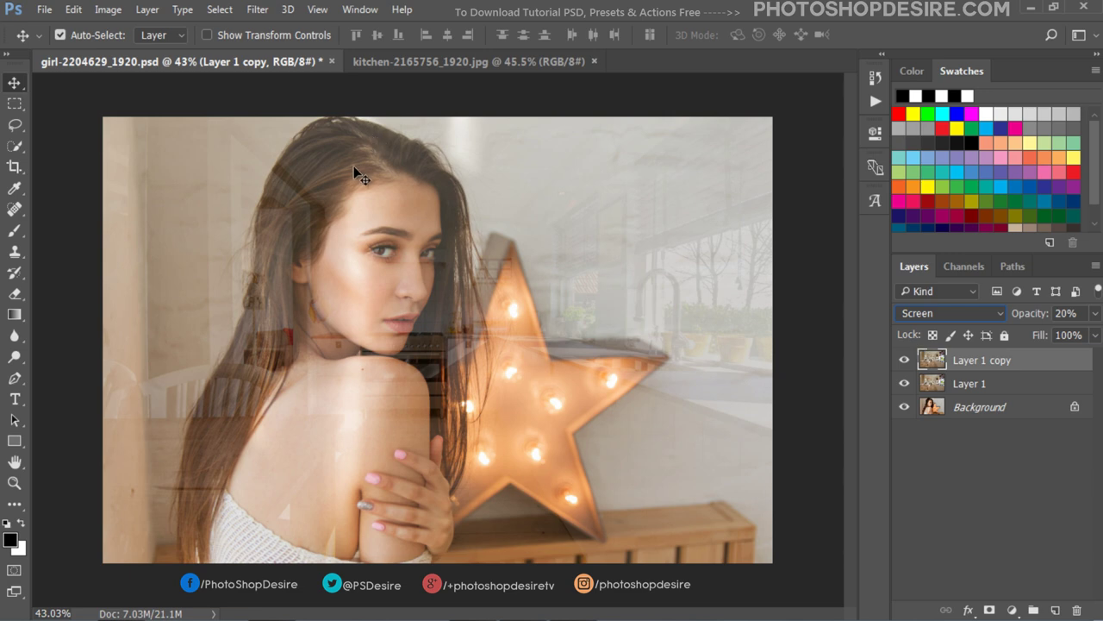
Desaturate Layer 1 copy to black and white and compare it on and off.
click(108, 9)
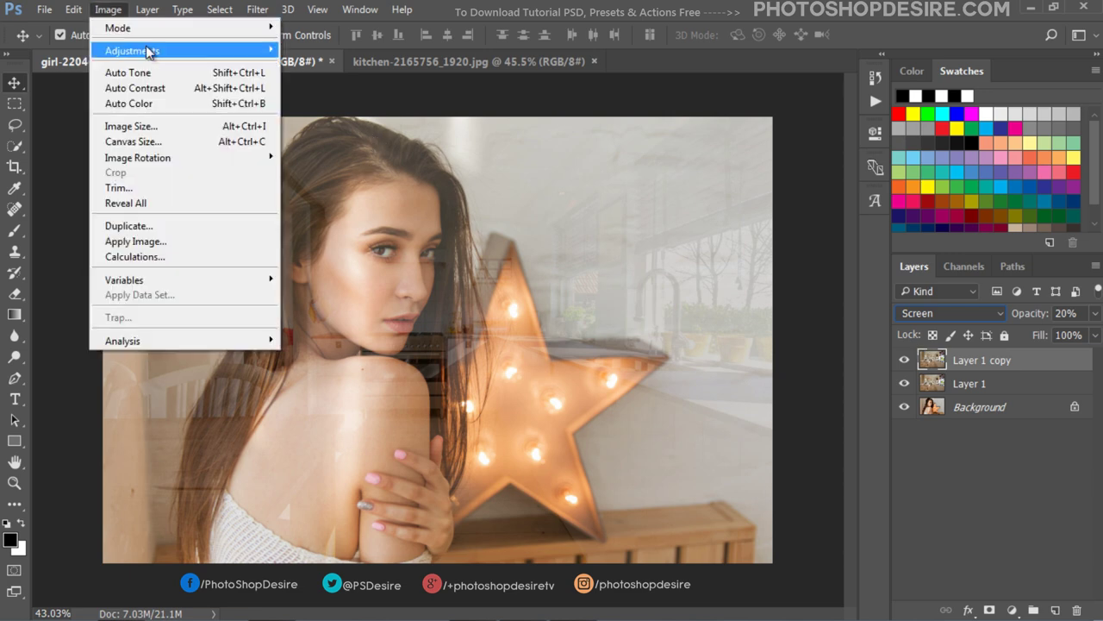
mouse_move(133, 51)
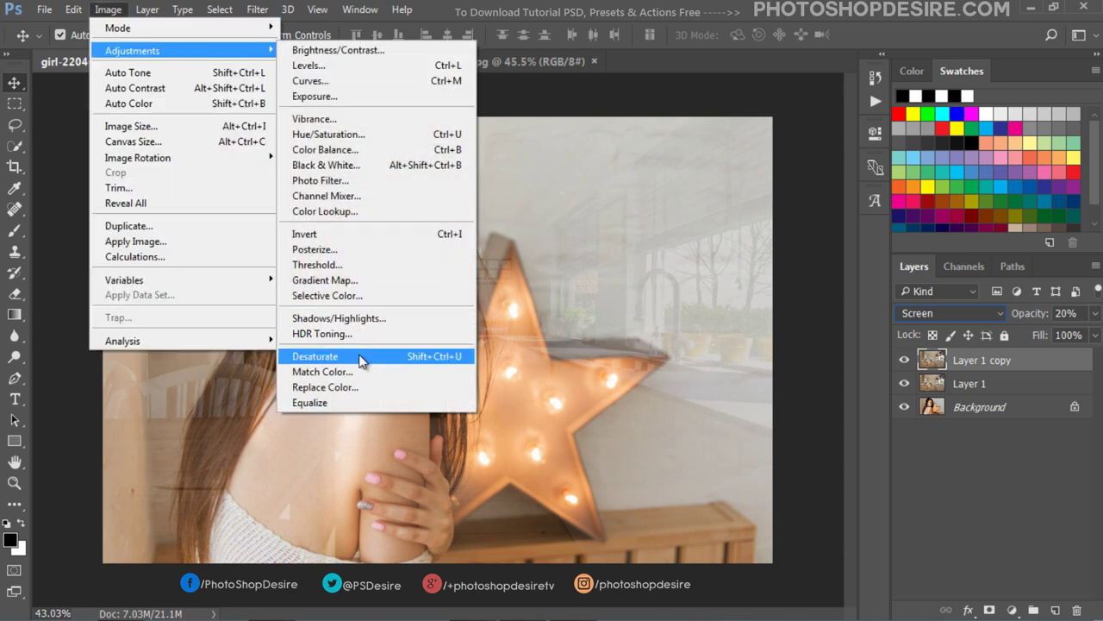
click(361, 356)
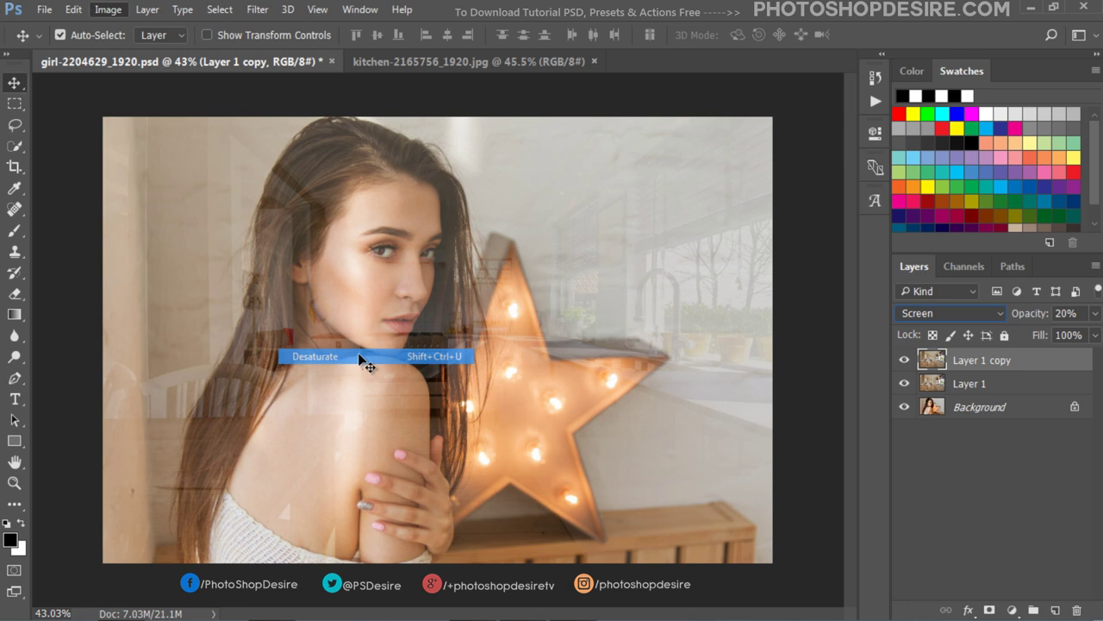
click(904, 360)
click(904, 360)
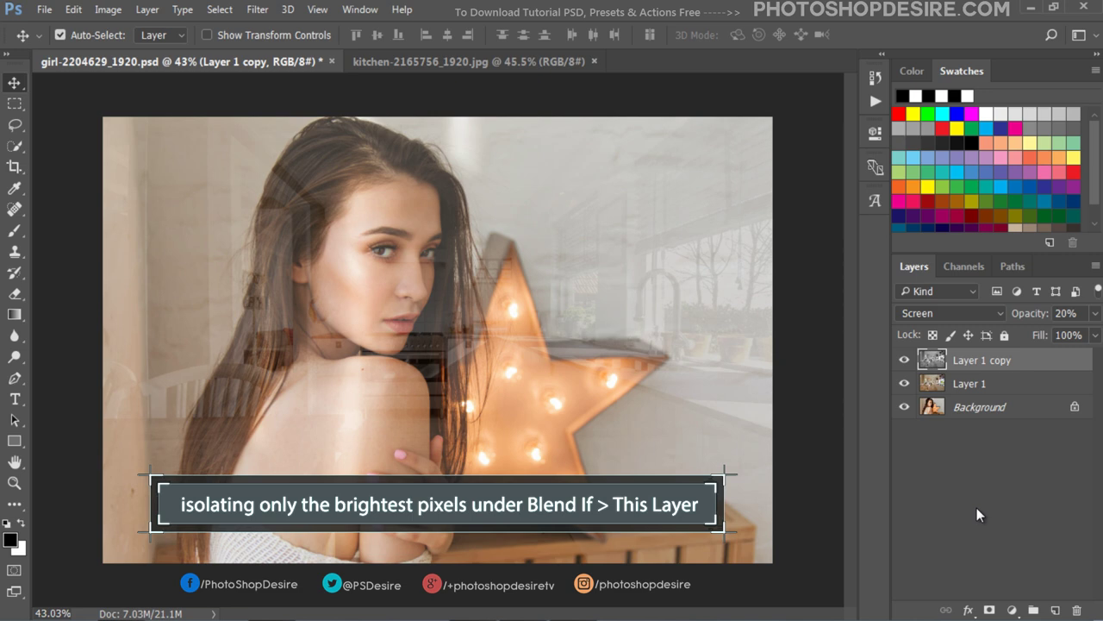
Split Layer 1 copy's This Layer black Blend If slider to 0/11, then compare visibility.
double_click(957, 360)
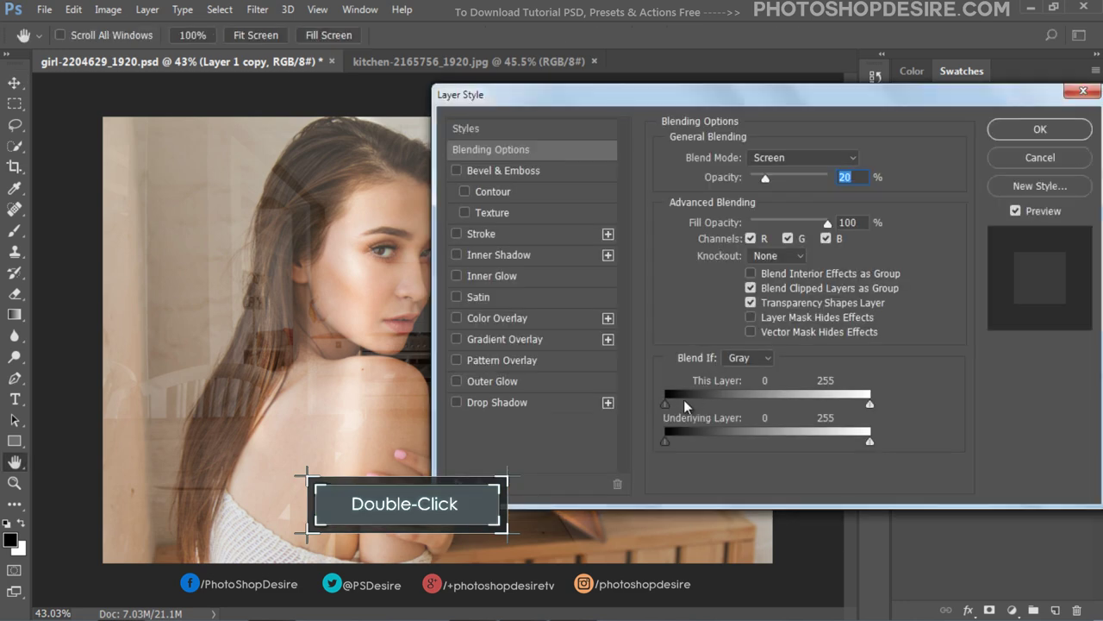
mouse_move(741, 403)
mouse_down()
mouse_move(612, 410)
mouse_move(893, 393)
mouse_up()
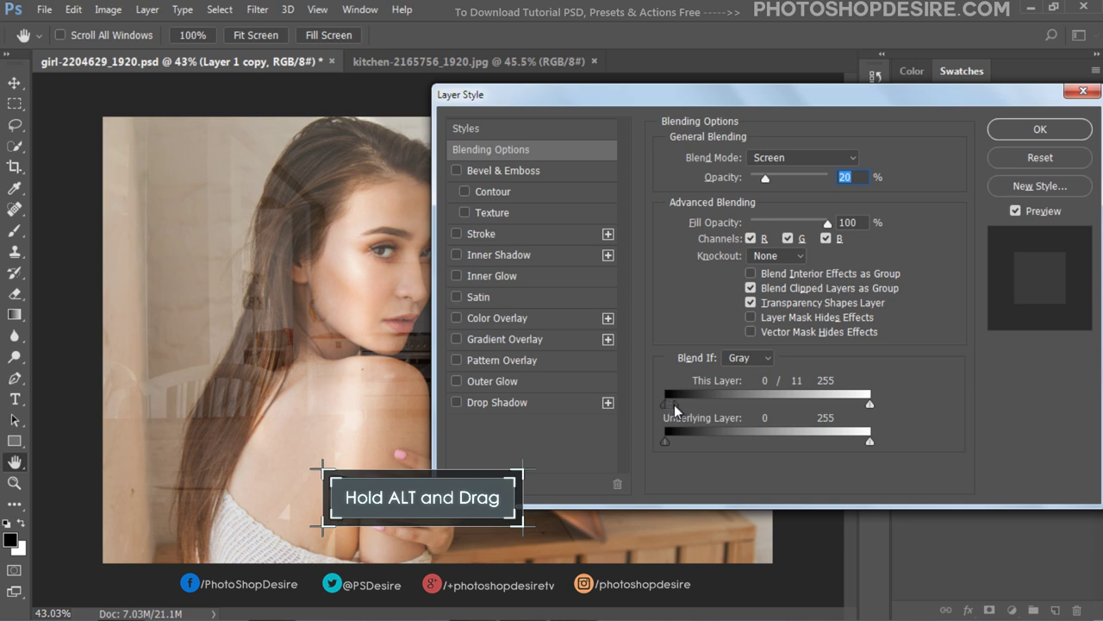
click(1013, 138)
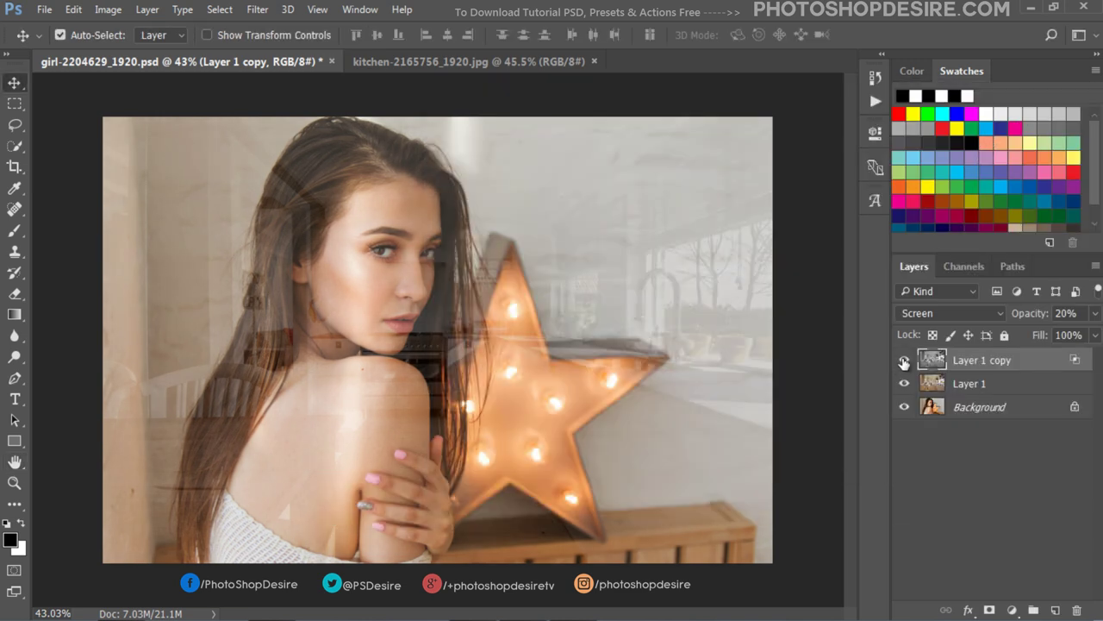
click(904, 362)
click(905, 363)
click(904, 360)
click(904, 360)
Add a Color Lookup adjustment layer using the filmstock_50.3dl look.
click(1012, 609)
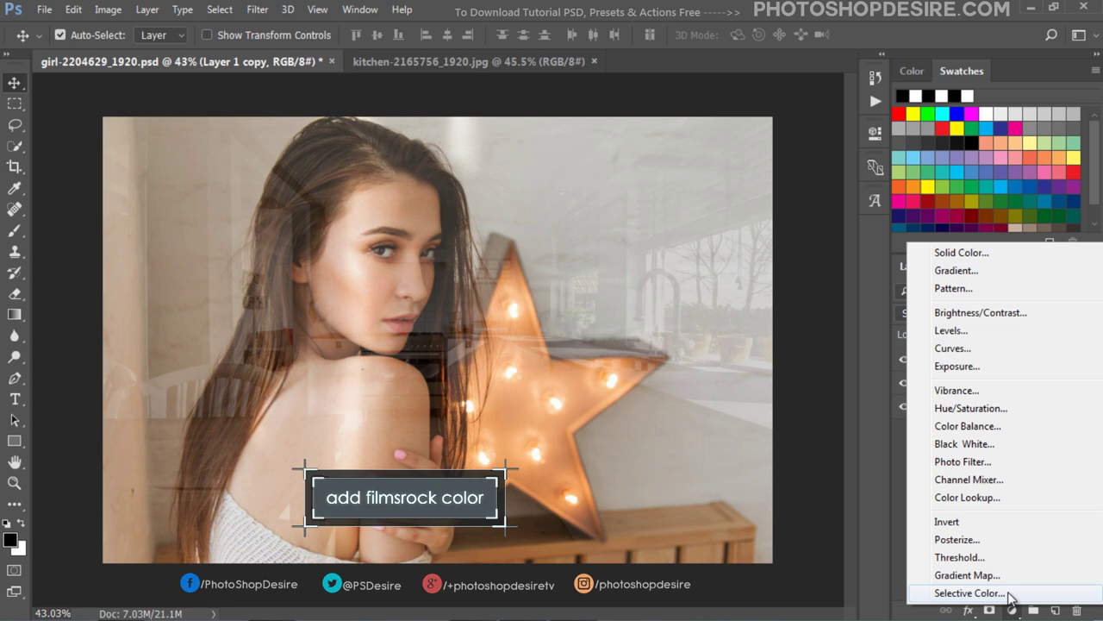
click(991, 500)
click(763, 179)
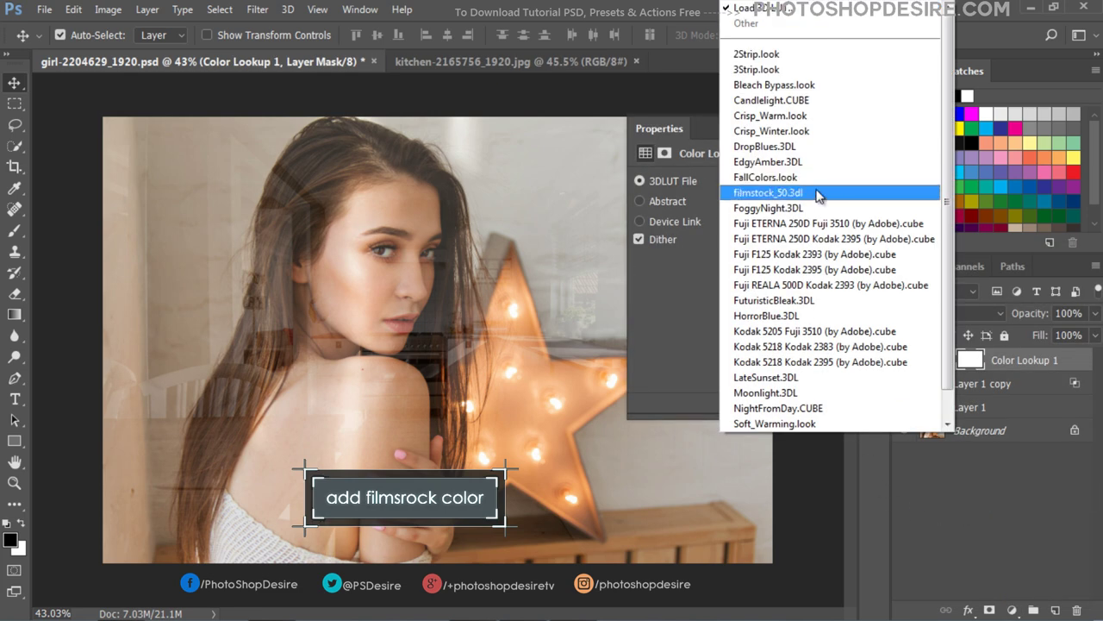
click(817, 193)
click(825, 129)
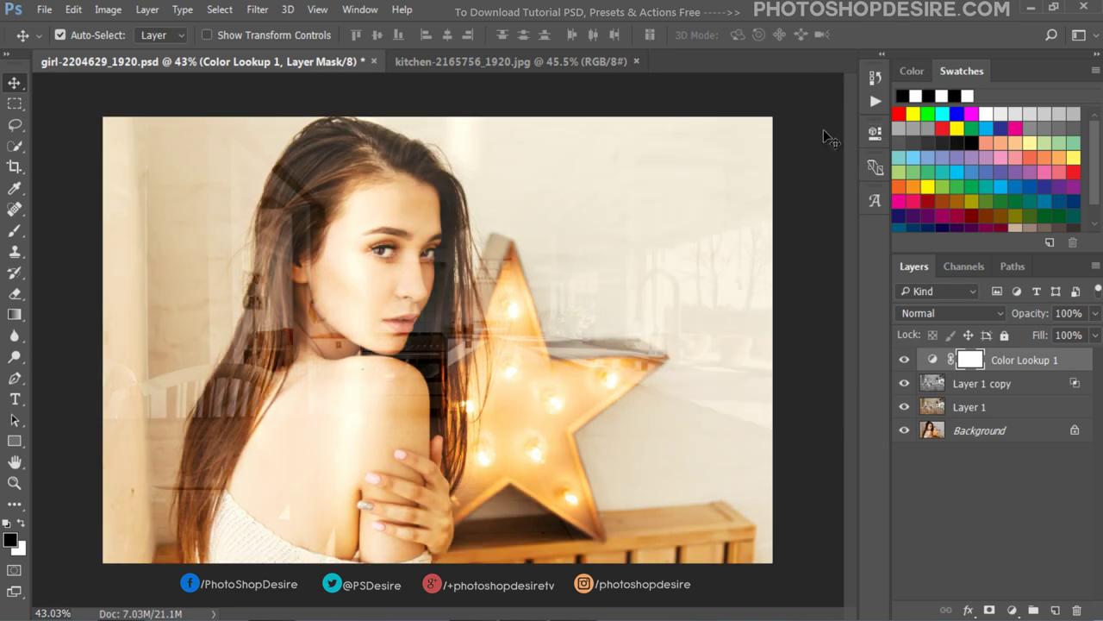
Set Color Lookup 1 to Color blend at 50% opacity, then stamp visible layers into Layer 2.
click(969, 314)
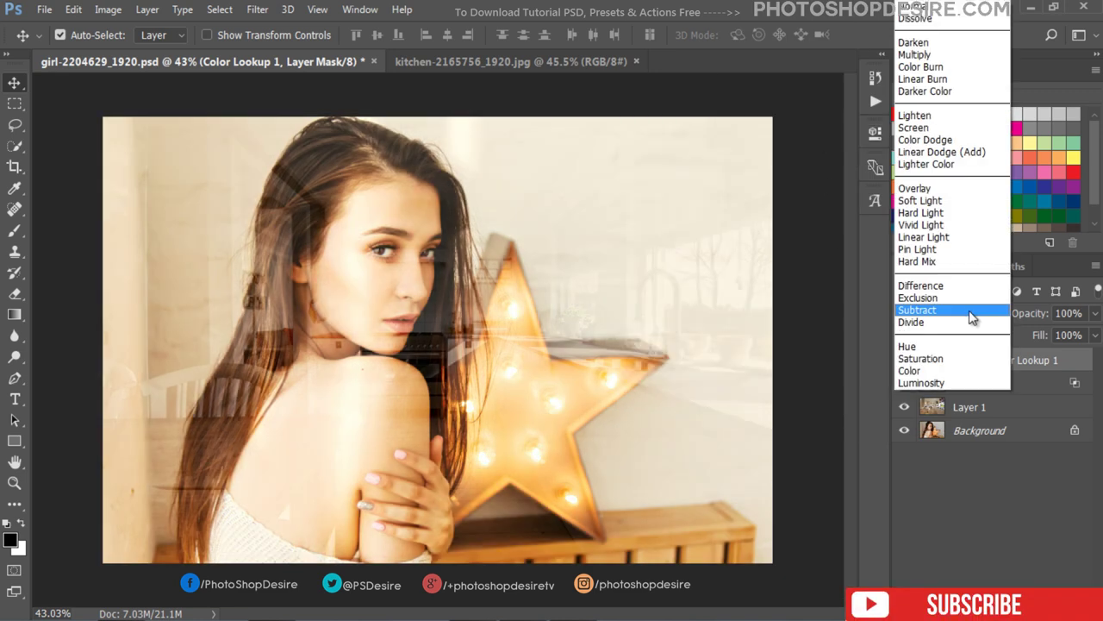
click(937, 370)
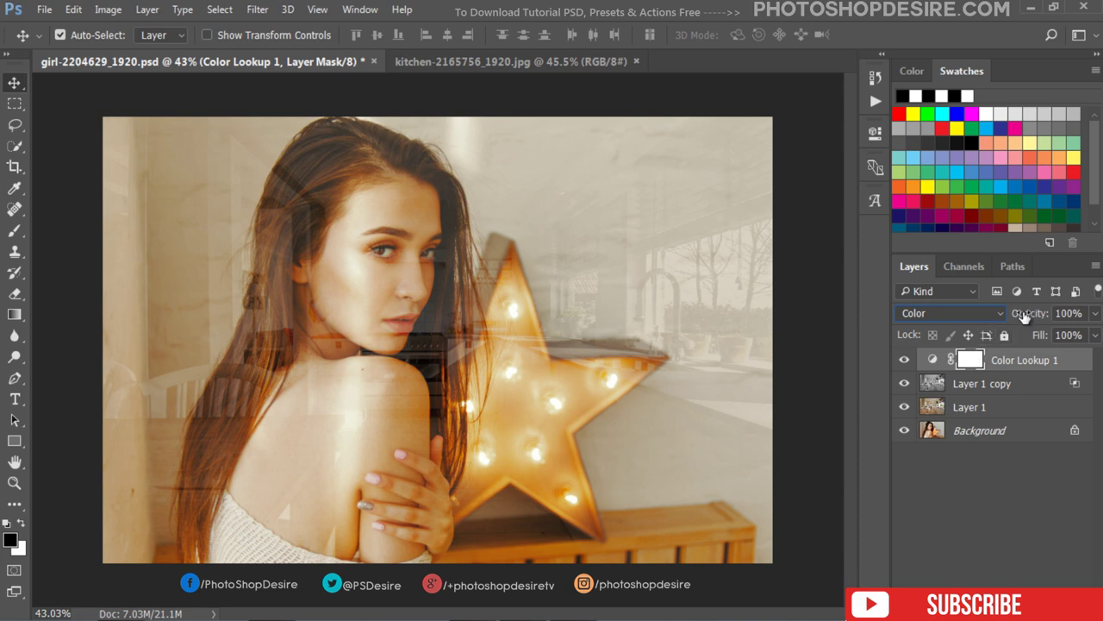
drag(1024, 317, 985, 324)
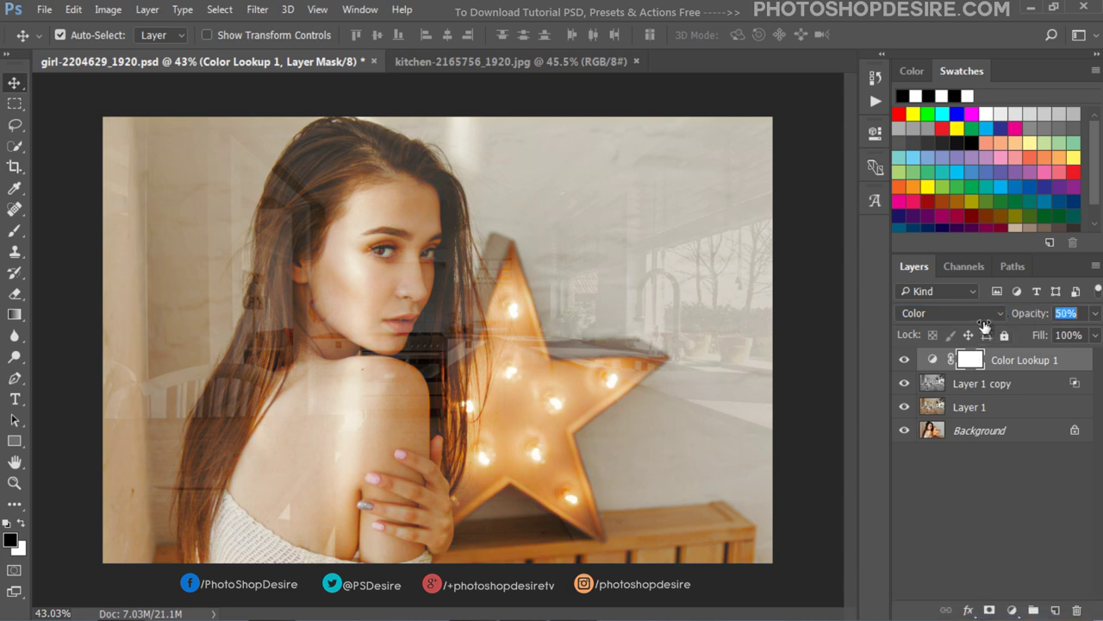
key(Return)
click(904, 362)
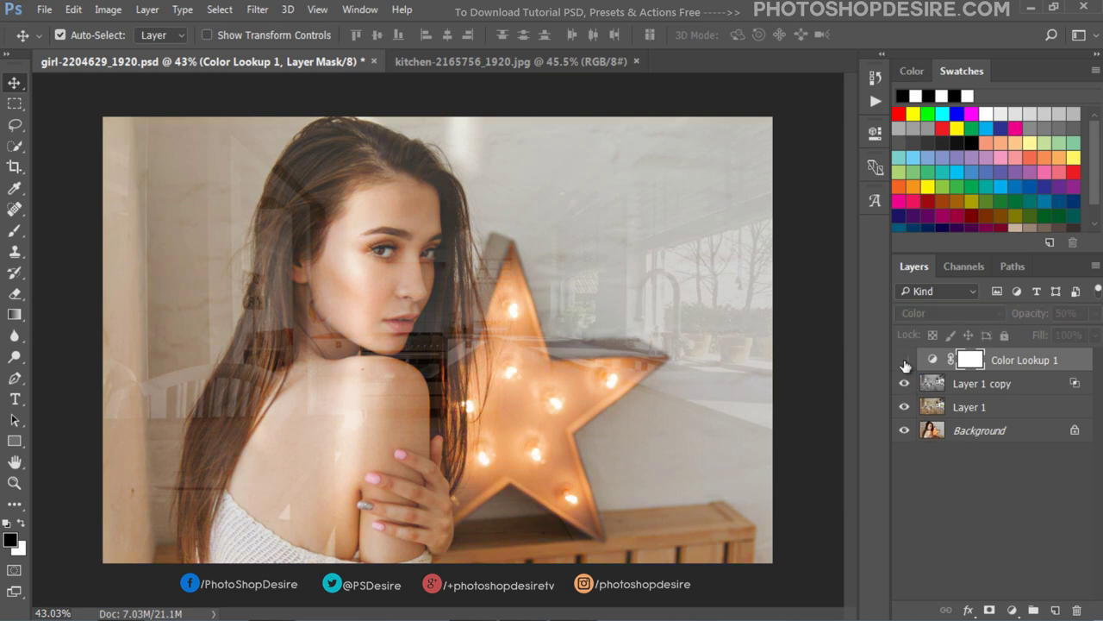
click(905, 362)
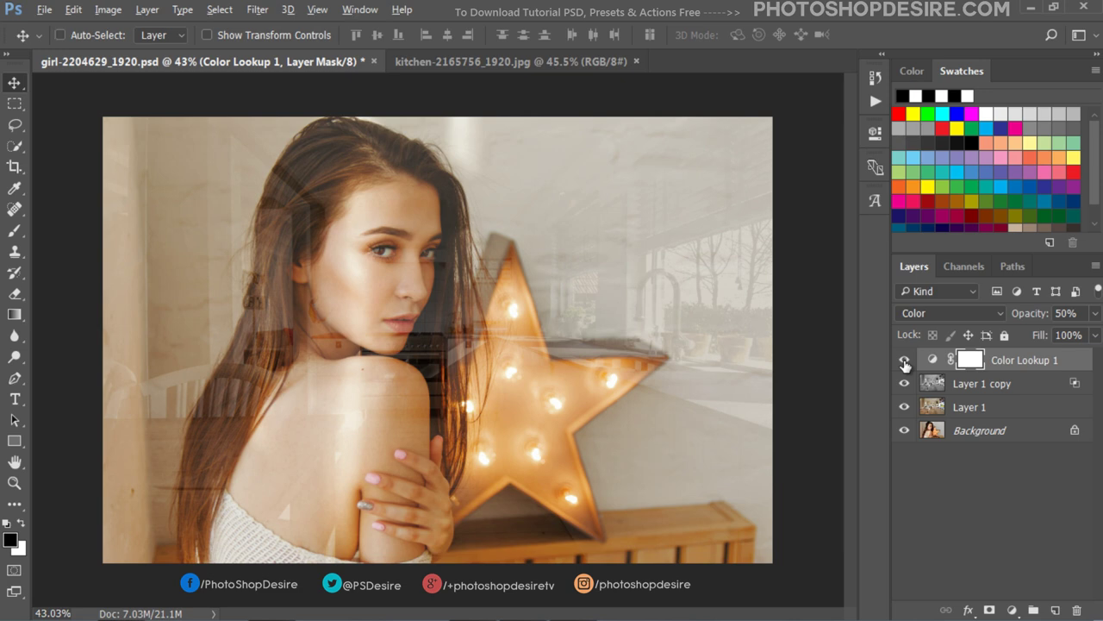
key(ctrl+shift+alt+e)
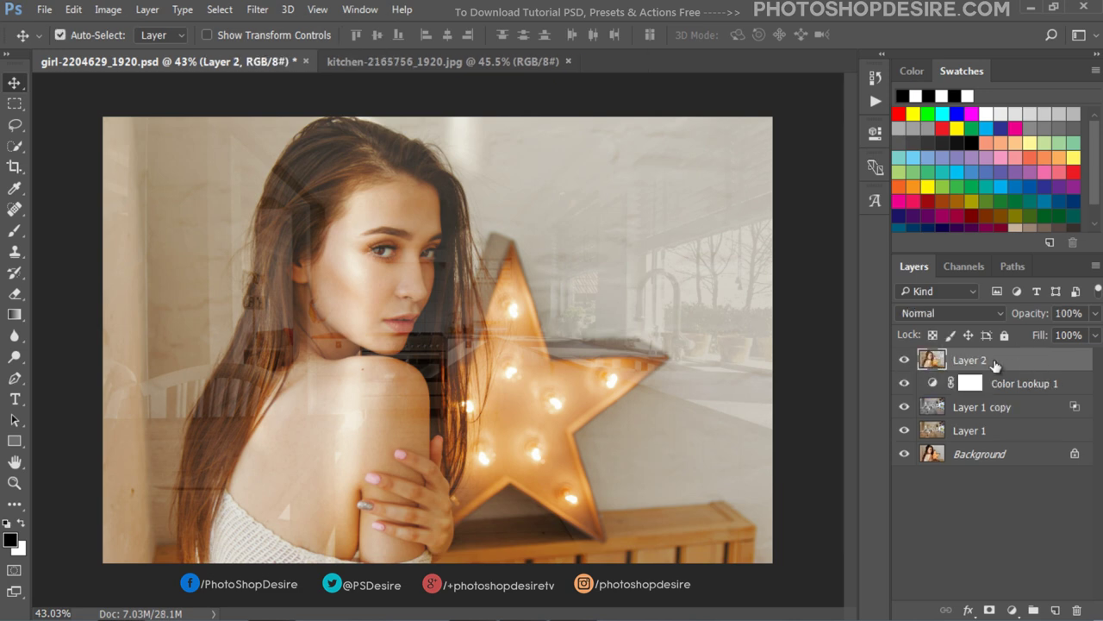
Set Layer 2 to Multiply at 60% opacity and add a white layer mask.
click(951, 315)
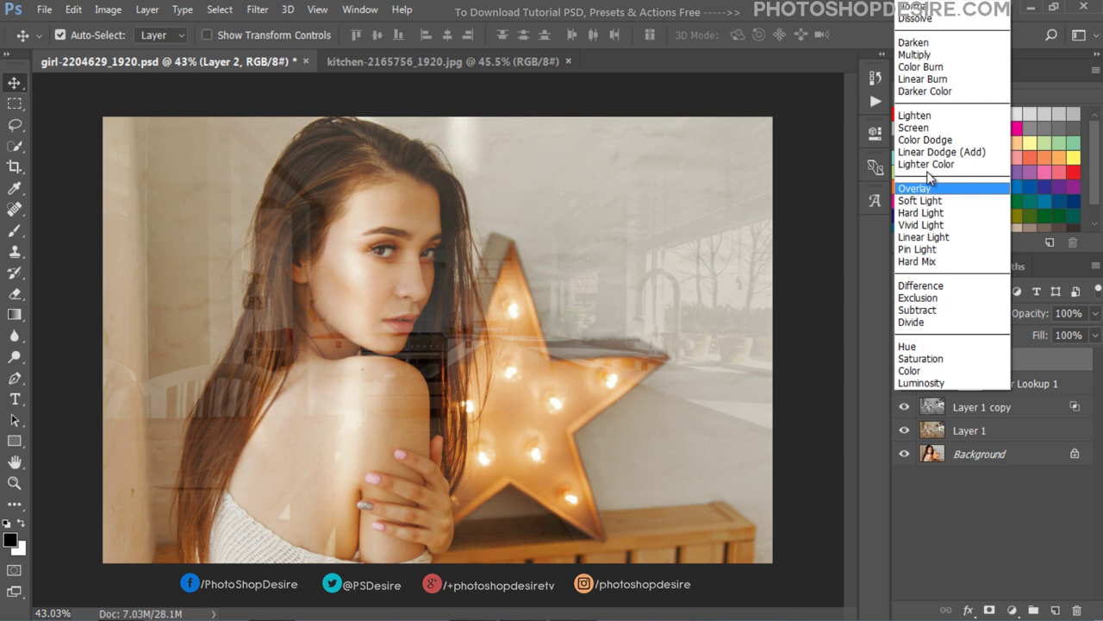
click(921, 54)
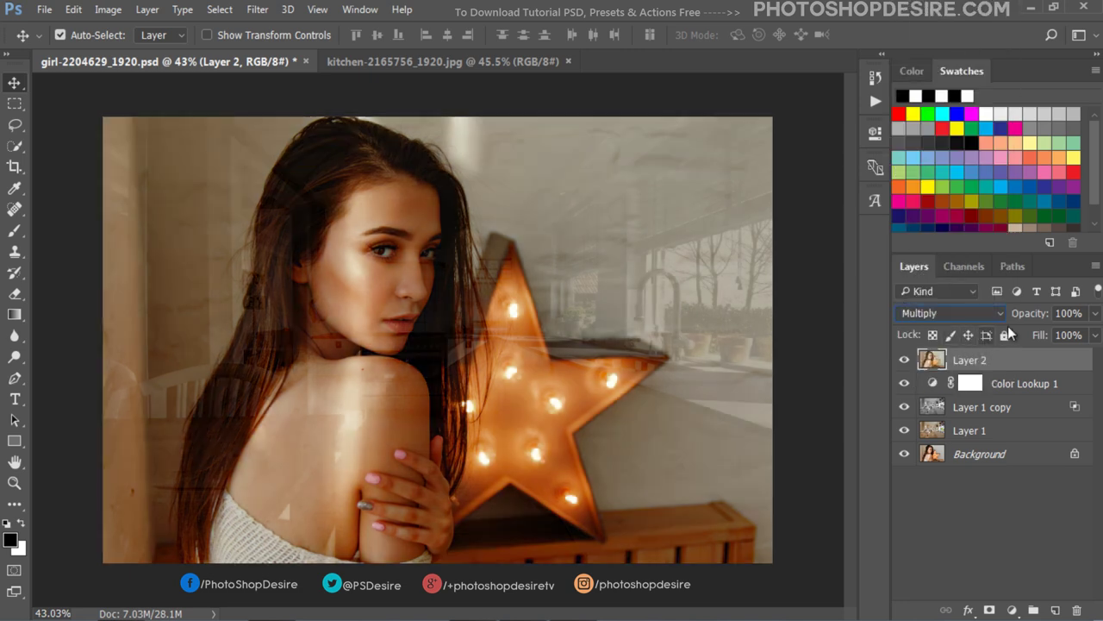
drag(1026, 315, 995, 308)
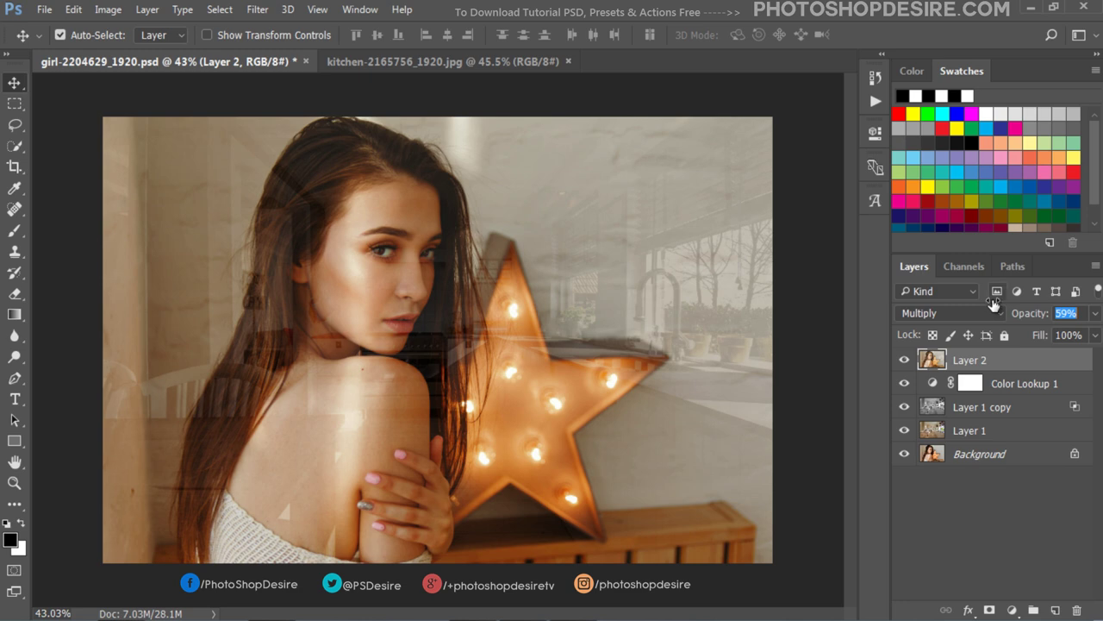
text(60)
click(916, 362)
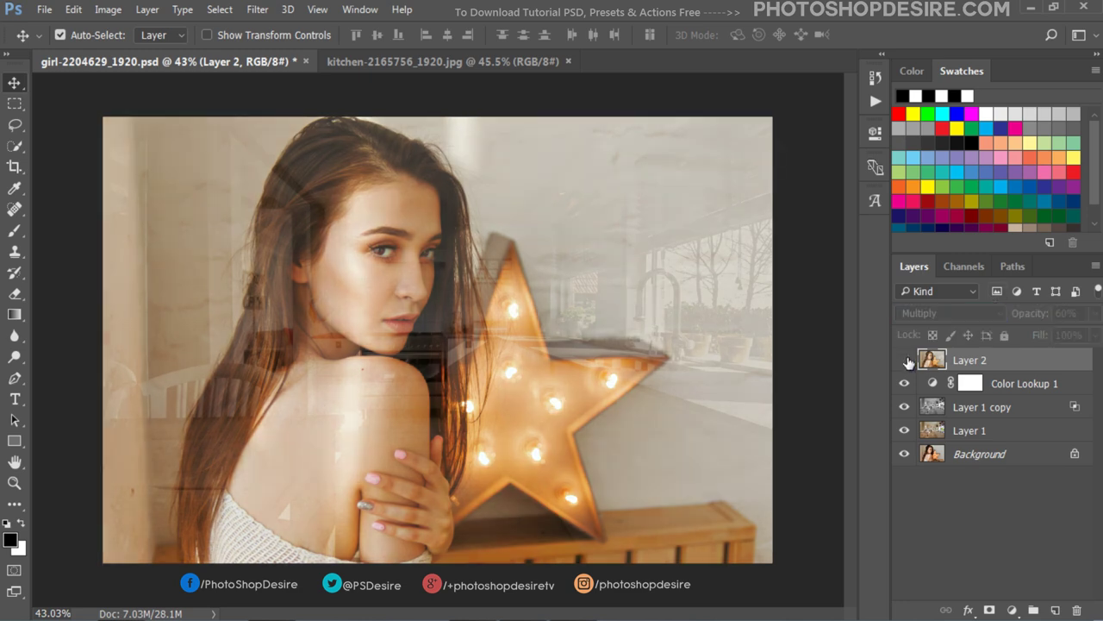
click(990, 609)
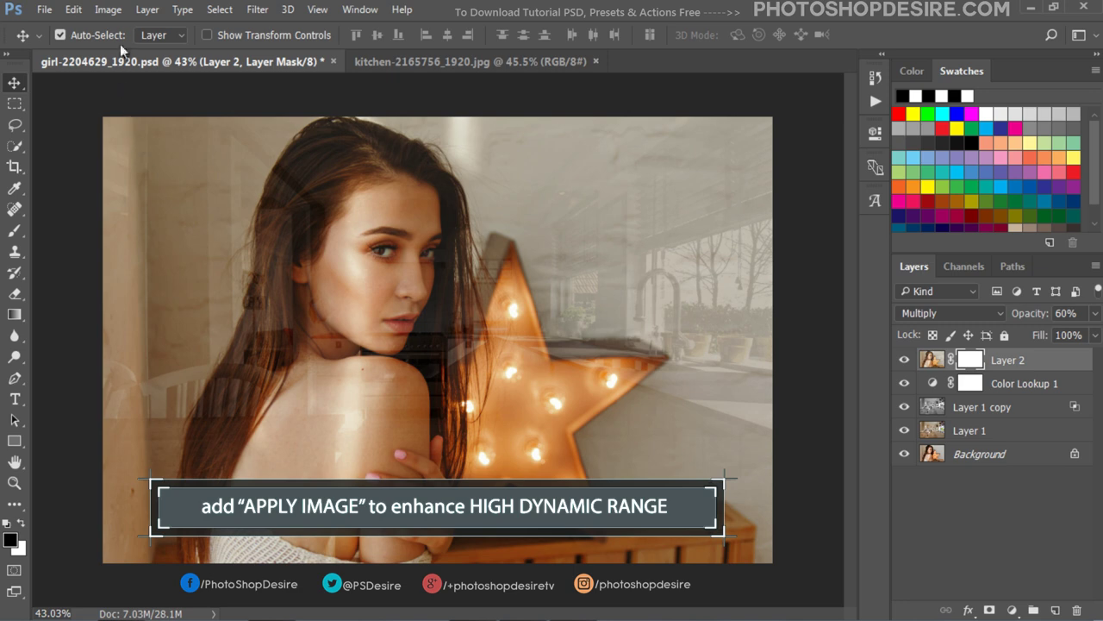
click(109, 10)
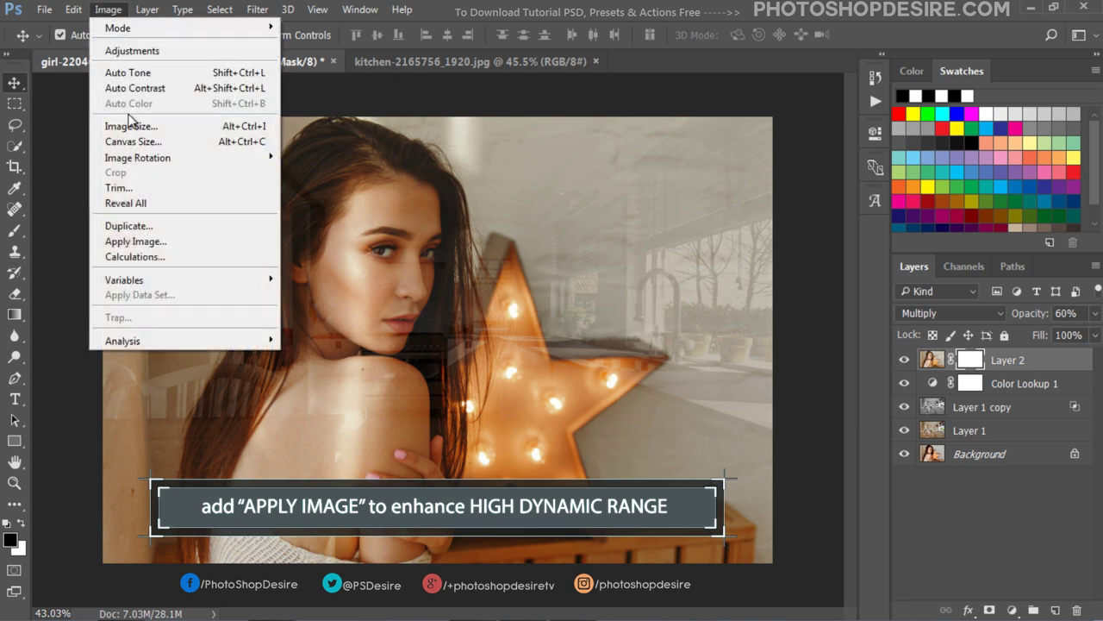
Apply Image into Layer 2's mask with Multiply at 100%, Invert off, and compare.
click(175, 242)
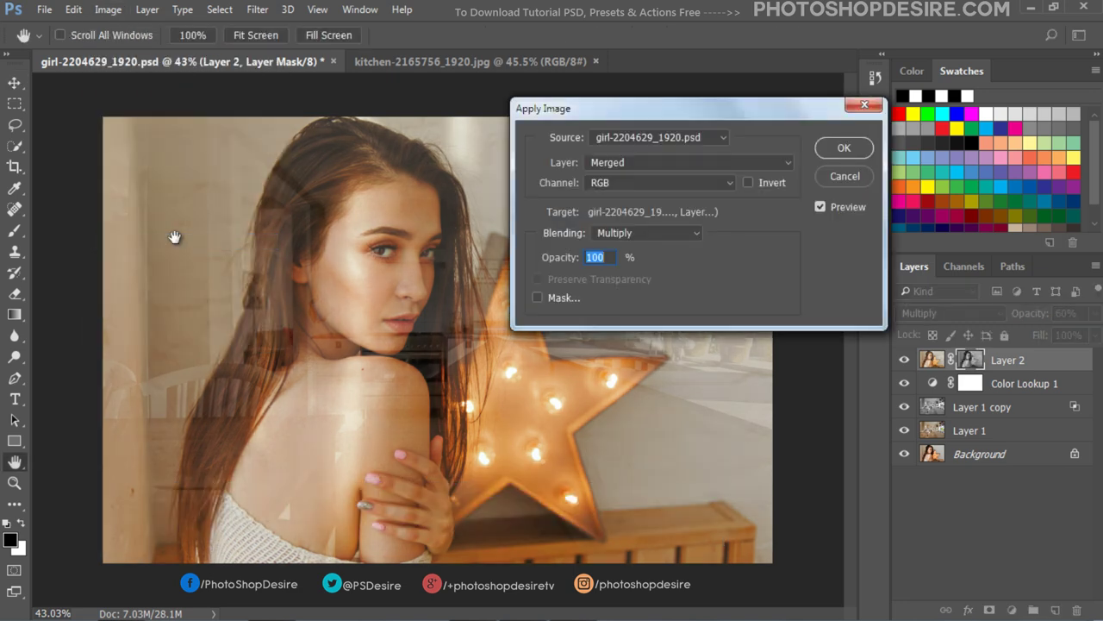
click(748, 184)
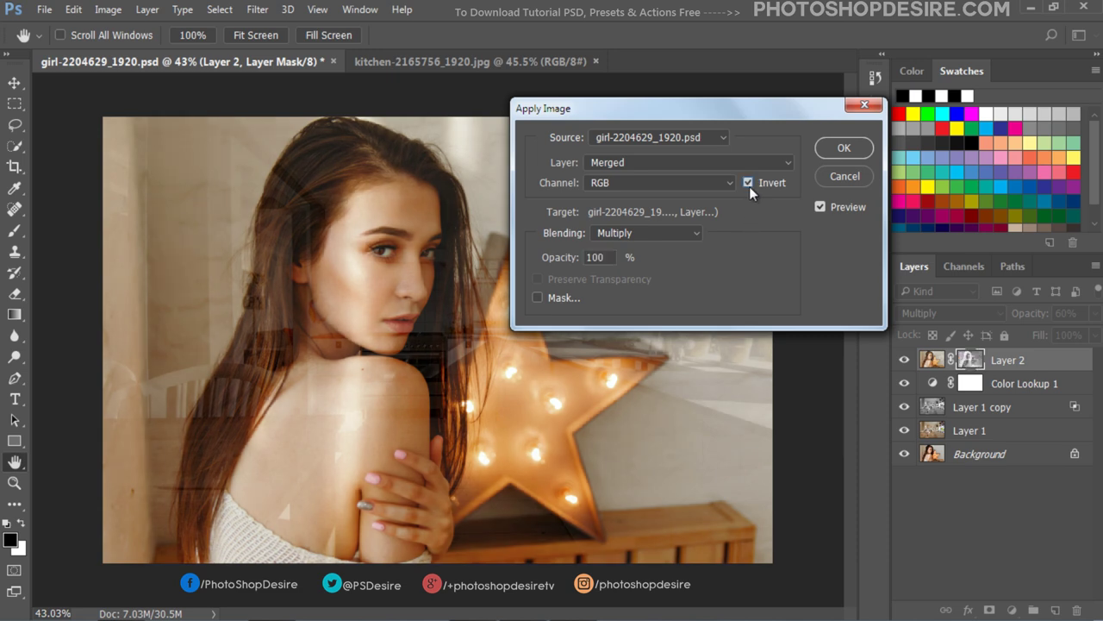
click(749, 185)
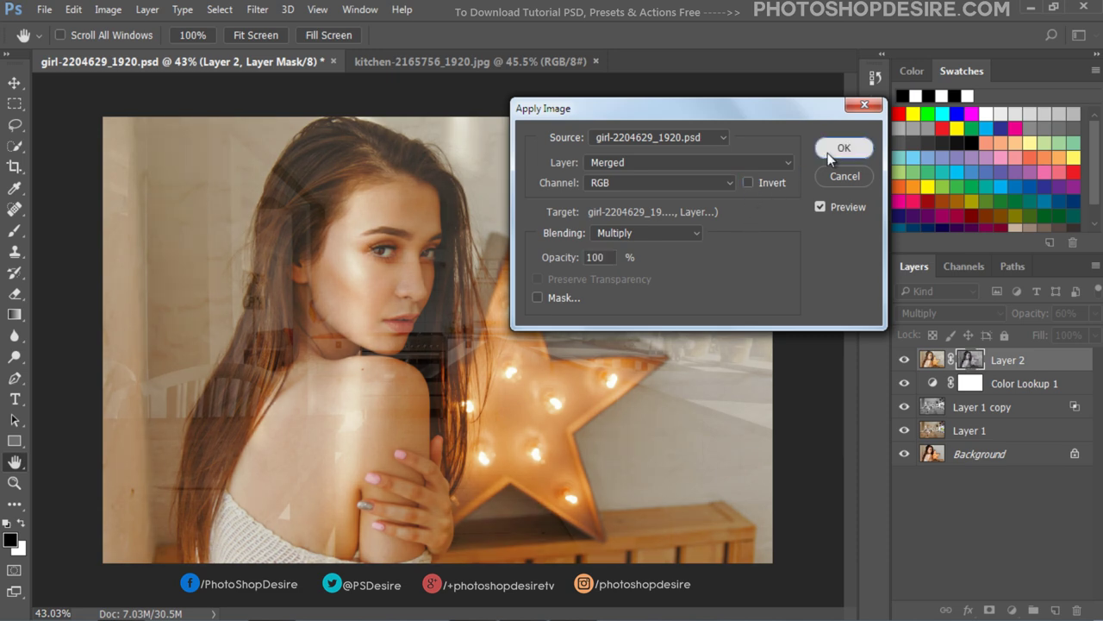
click(828, 153)
click(904, 361)
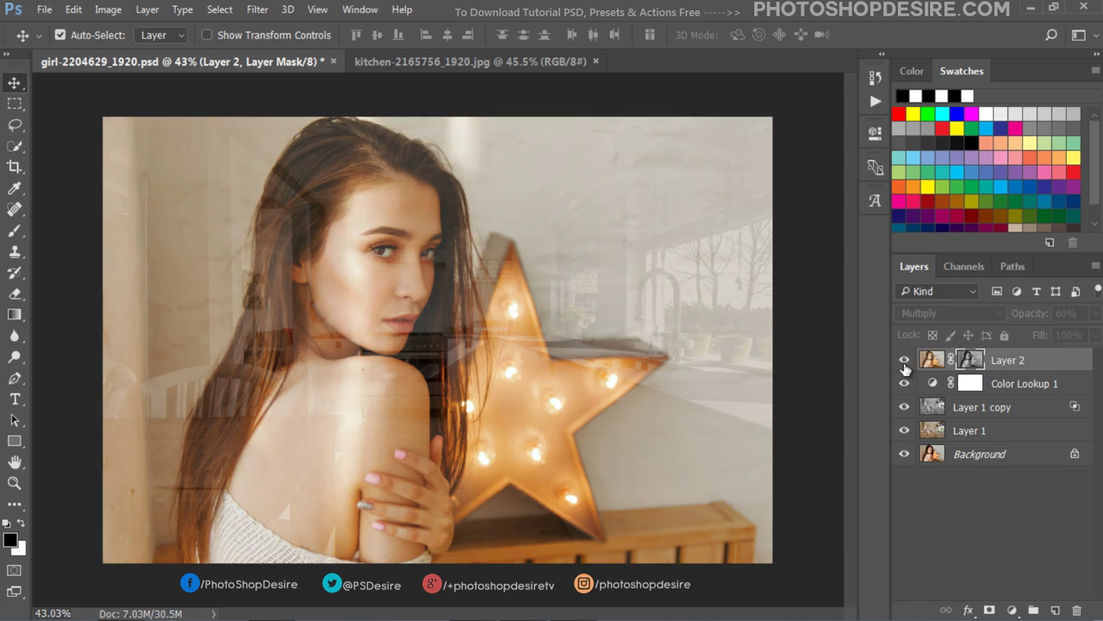
click(905, 363)
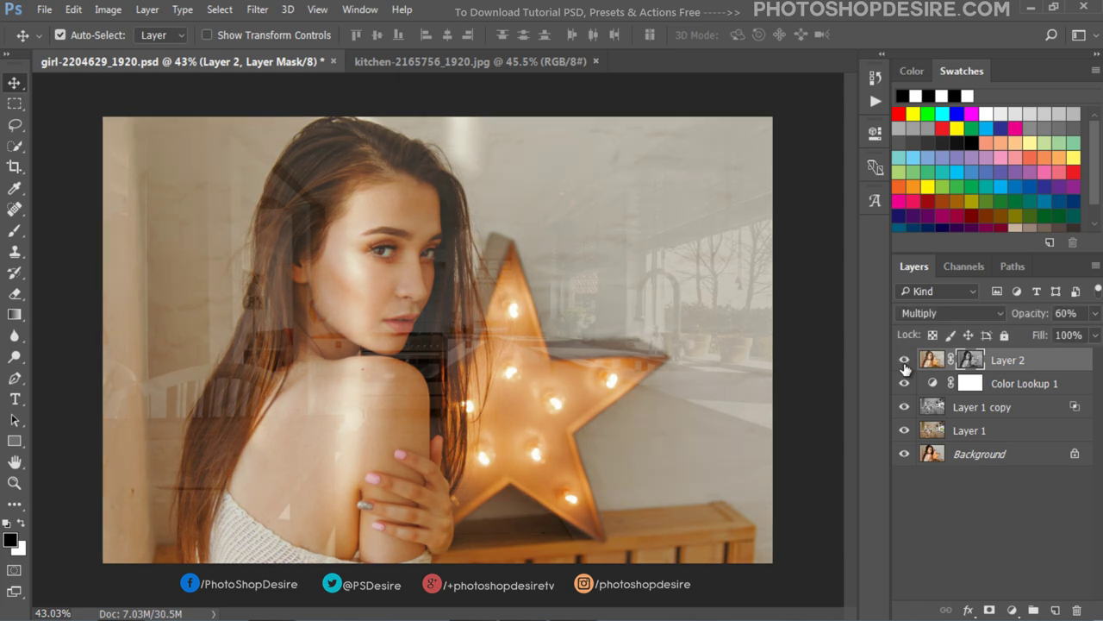
click(905, 366)
click(904, 366)
Stamp all visible layers into a new layer named Lens Blur.
key(ctrl+shift+alt+e)
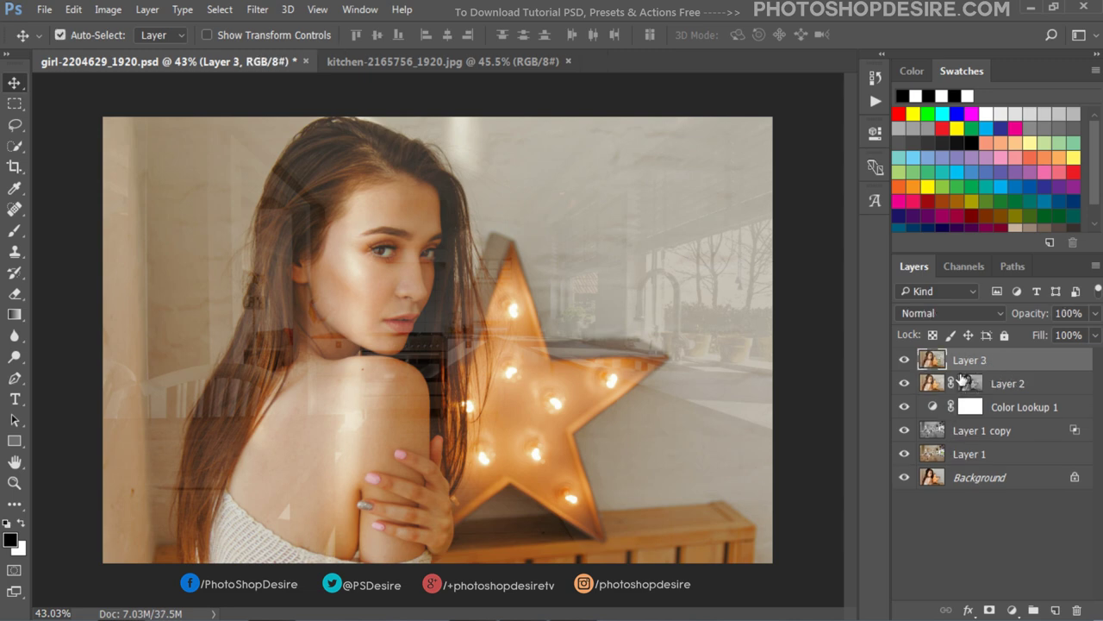
double_click(969, 360)
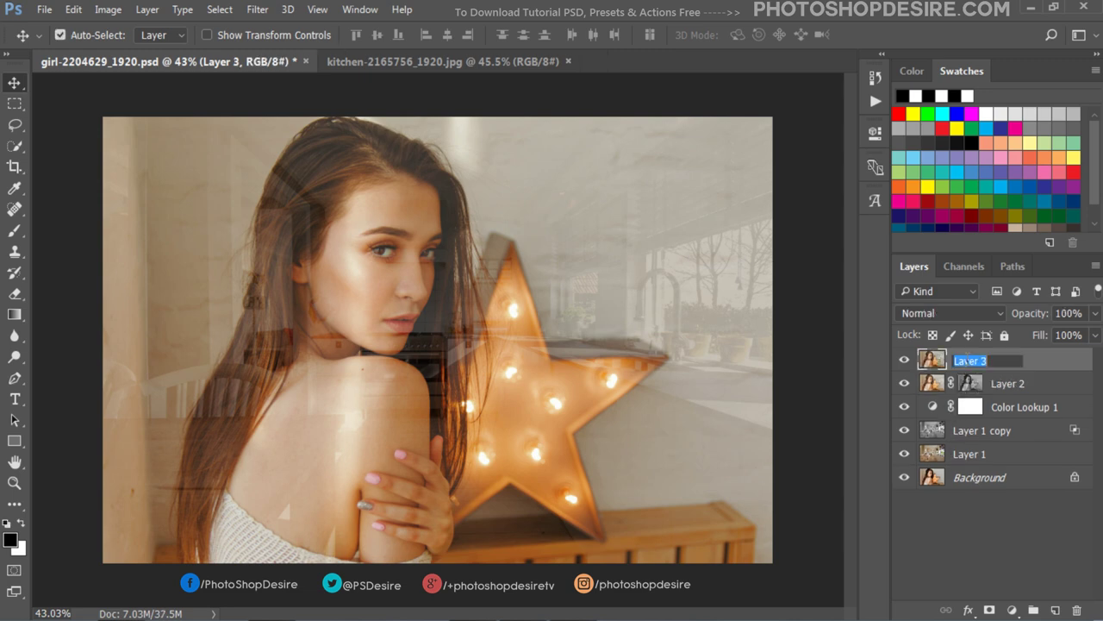
text(Lens Blur)
click(1035, 369)
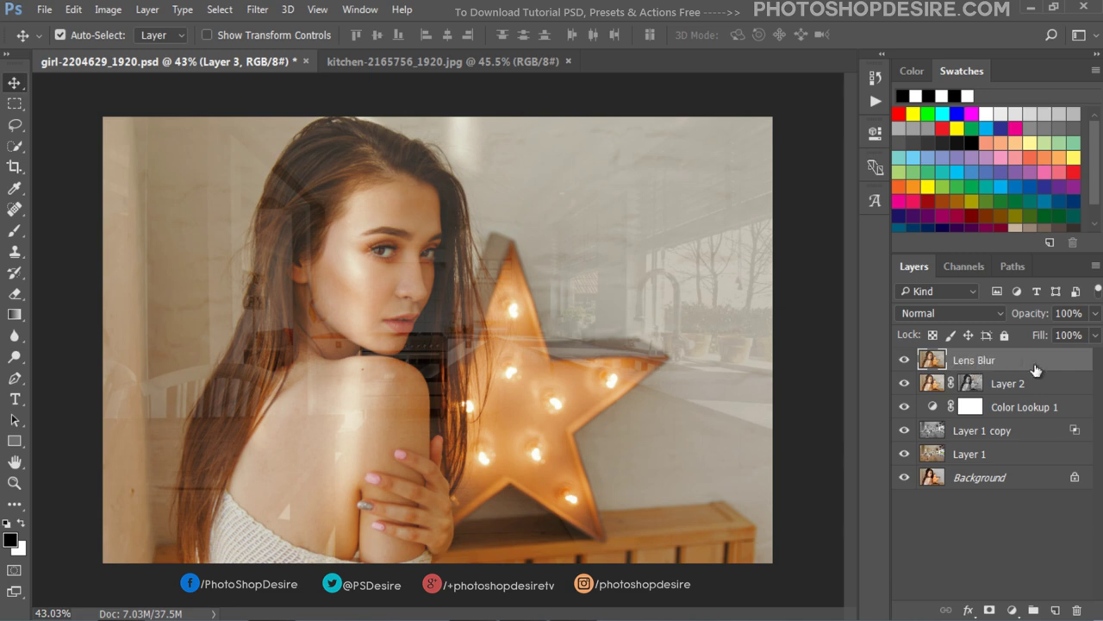
Apply a Lens Blur filter with radius 20 to the Lens Blur layer.
click(258, 10)
mouse_move(344, 188)
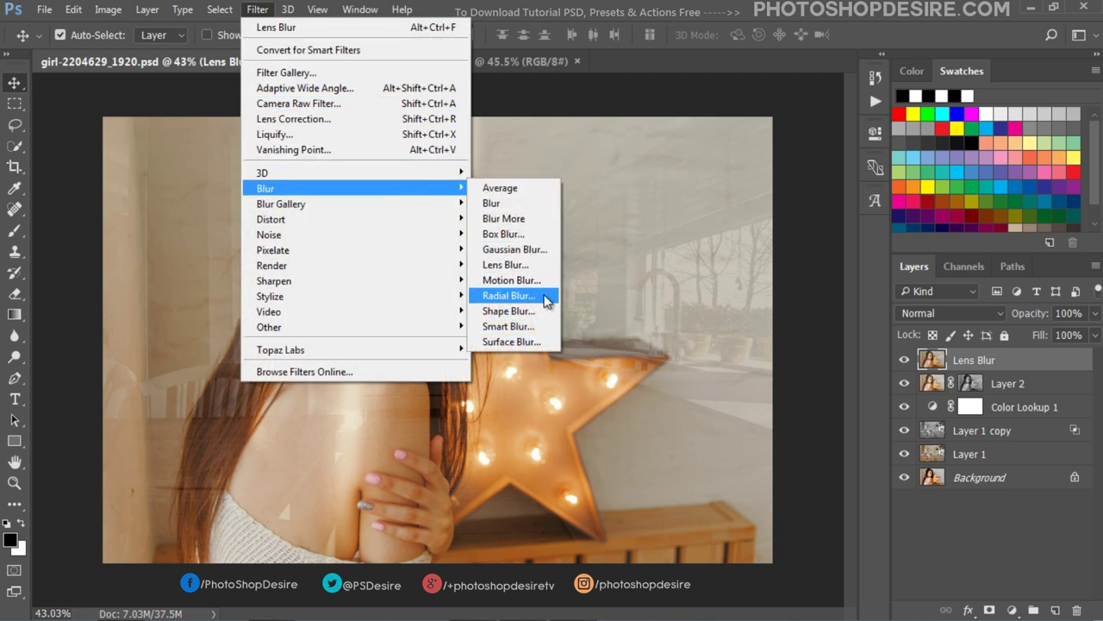
click(546, 267)
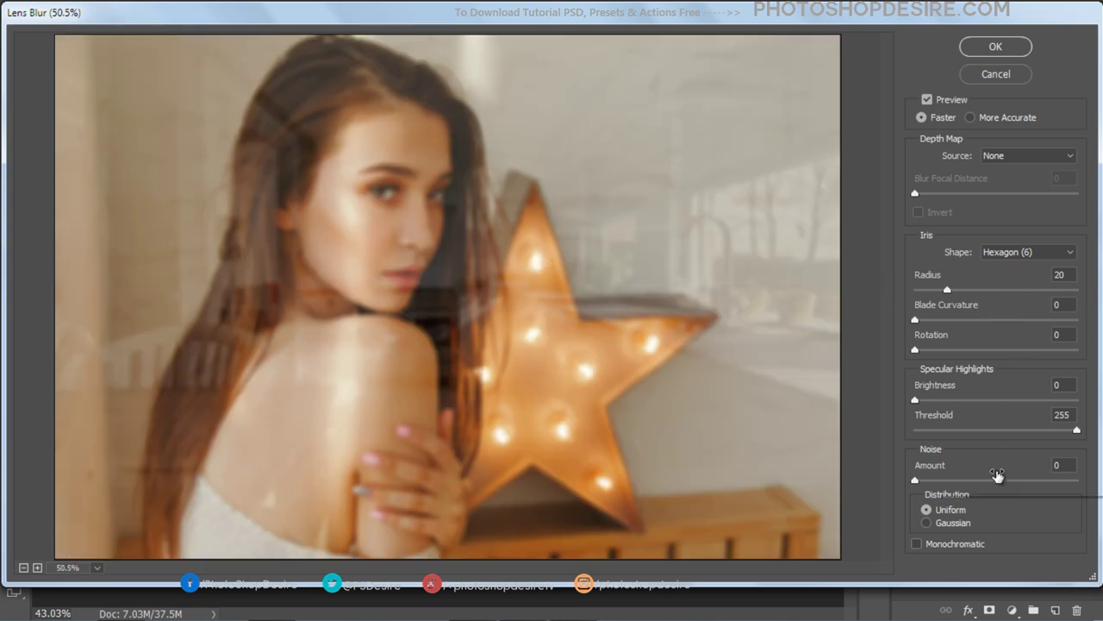
click(1064, 274)
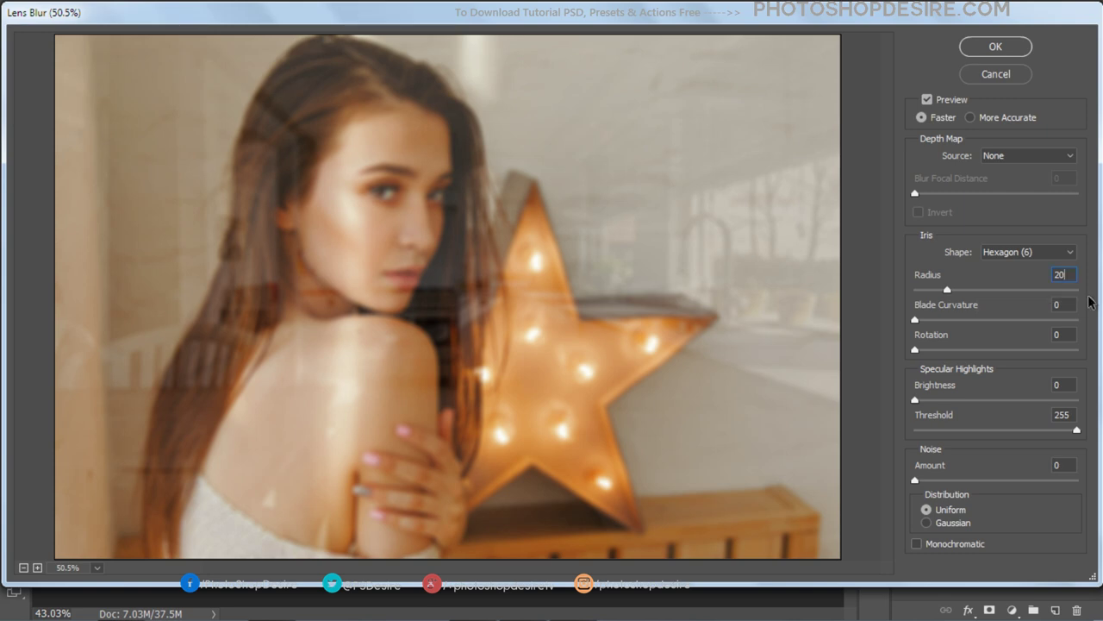
click(980, 50)
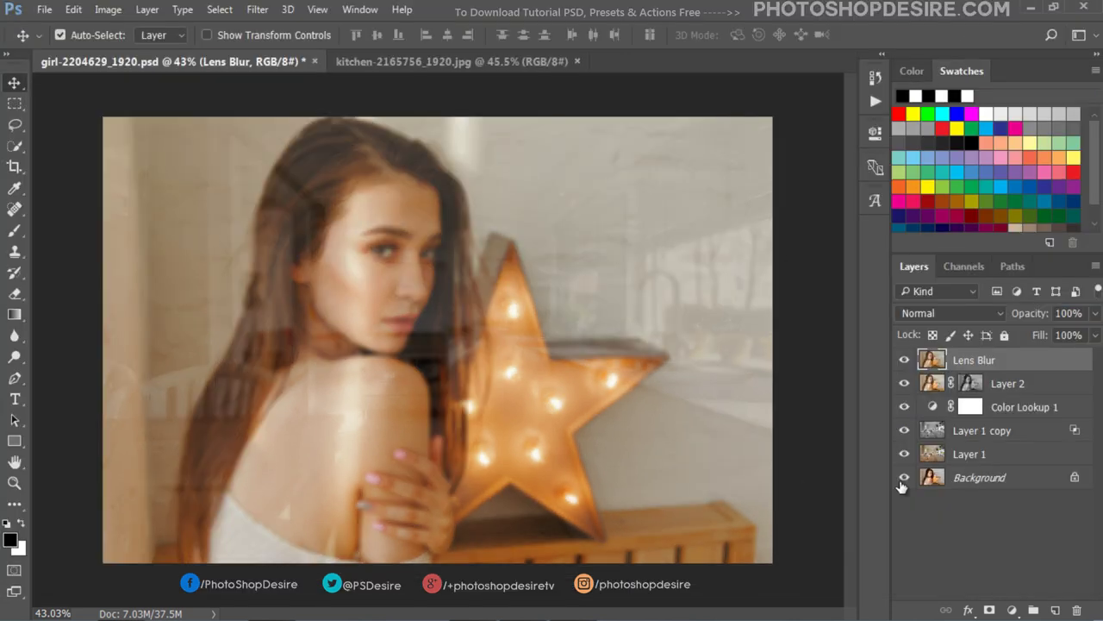
Mask the Lens Blur layer with a Quick Mask reflected gradient drawn from the face outward.
click(903, 360)
click(16, 570)
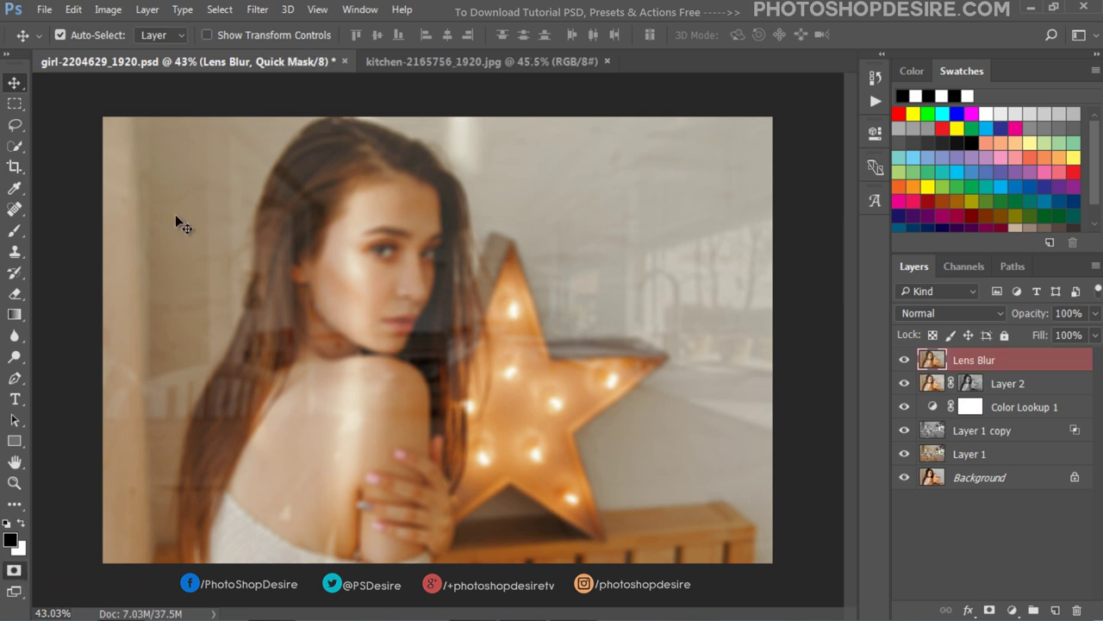
click(24, 315)
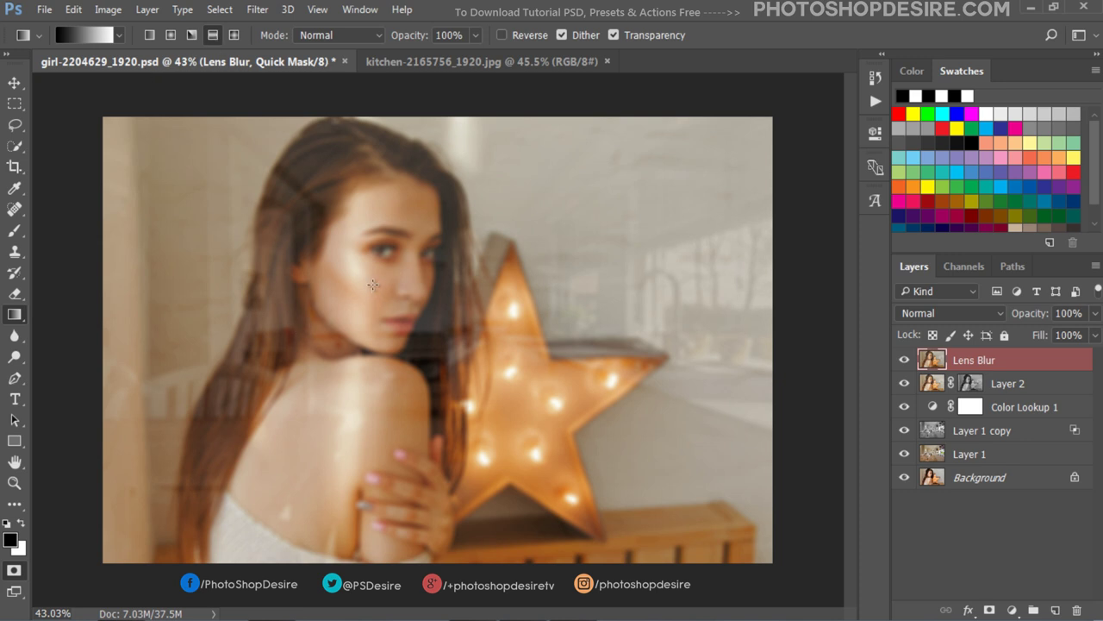
drag(363, 289, 615, 271)
click(15, 593)
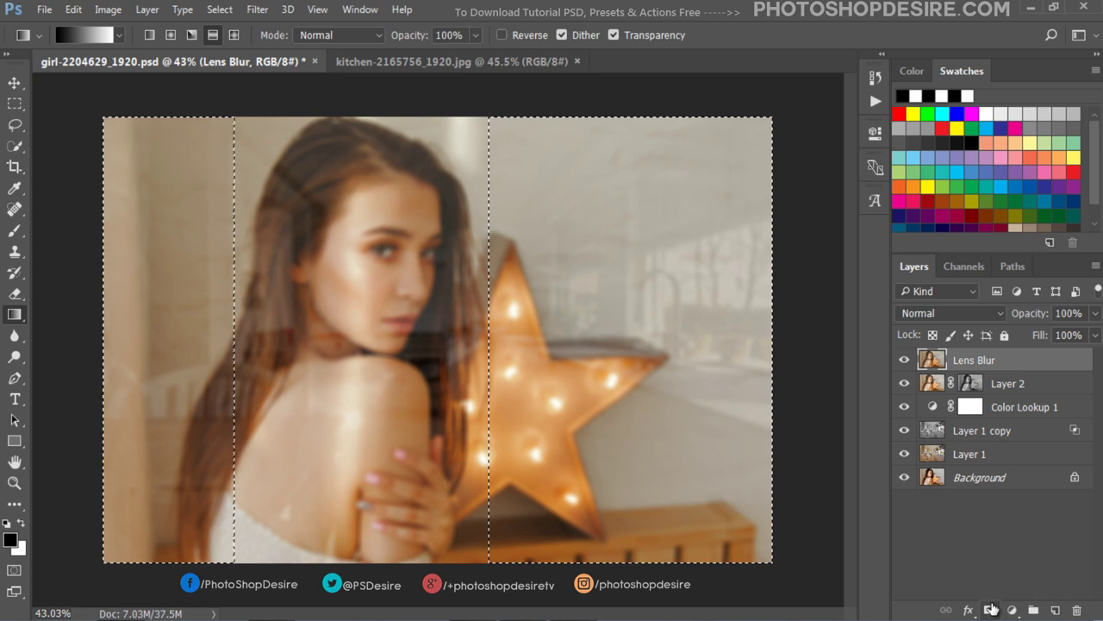
click(991, 609)
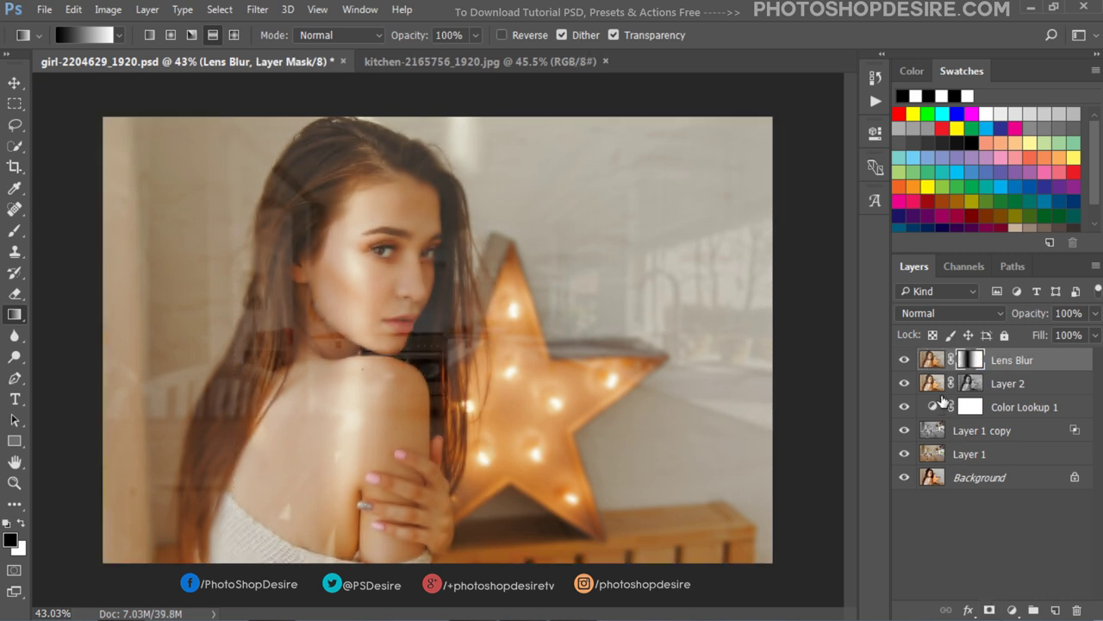
Compare the Lens Blur layer on and off, zoomed in on the woman's eye.
click(905, 361)
click(906, 360)
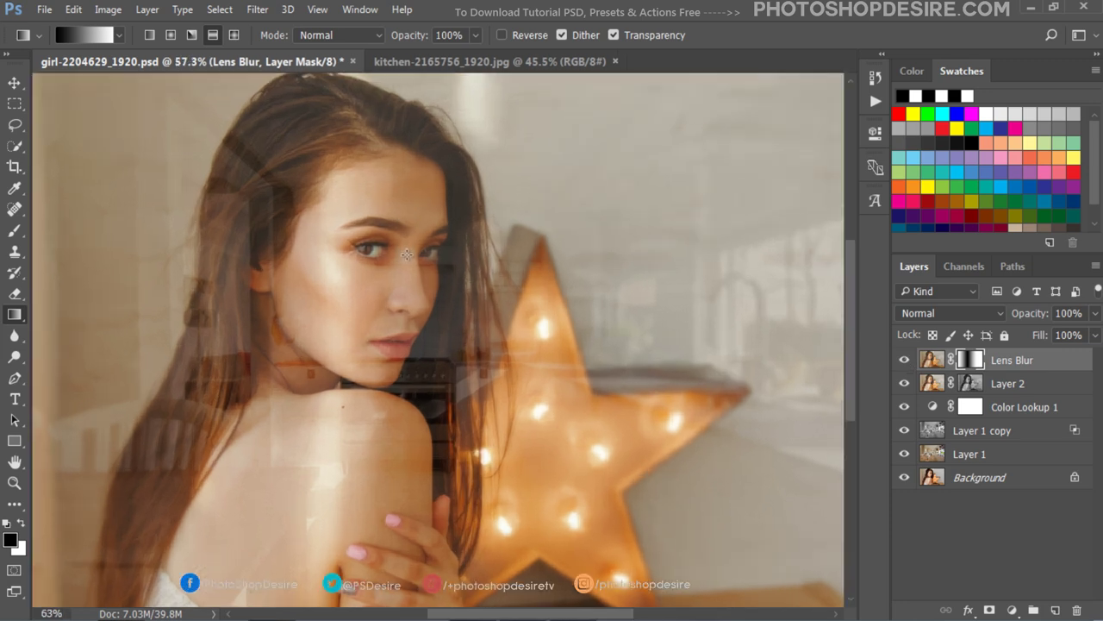
drag(420, 254, 450, 271)
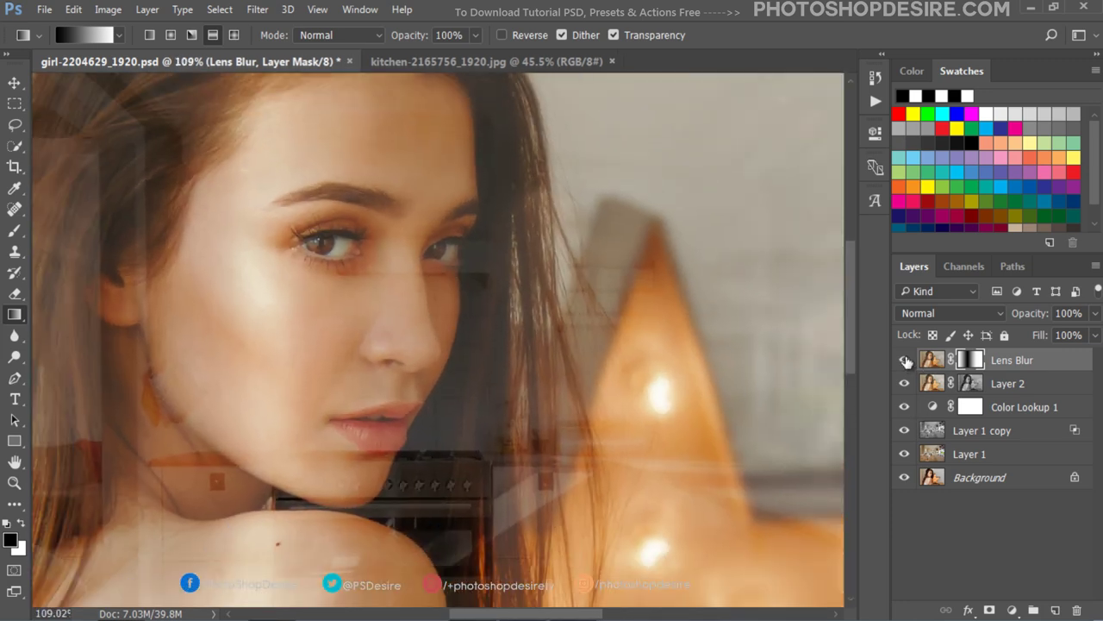
click(905, 360)
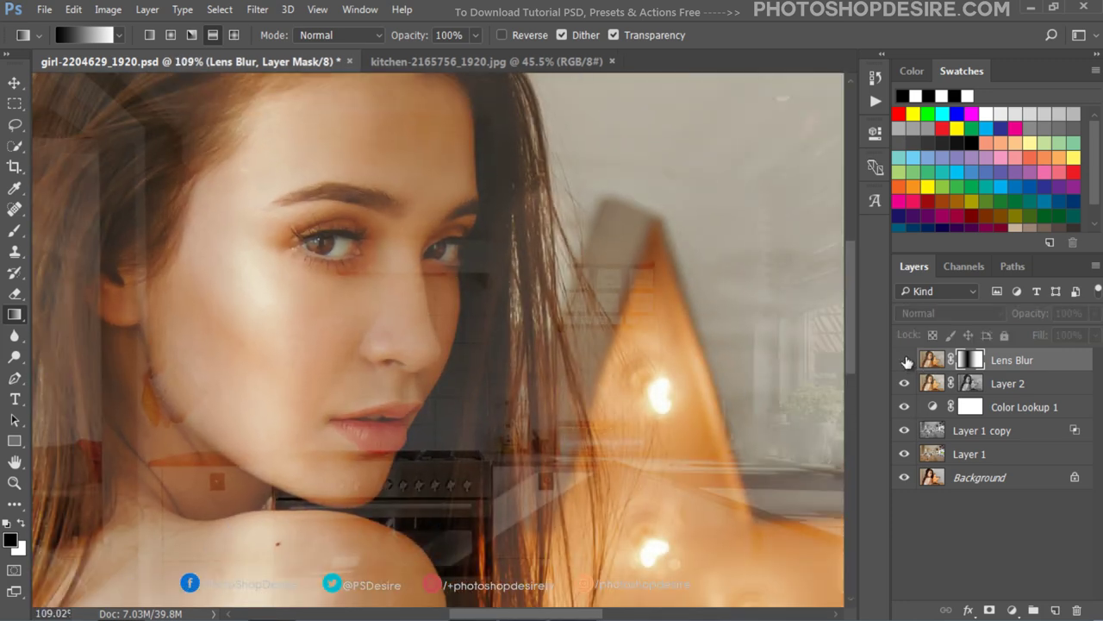
click(905, 360)
click(905, 360)
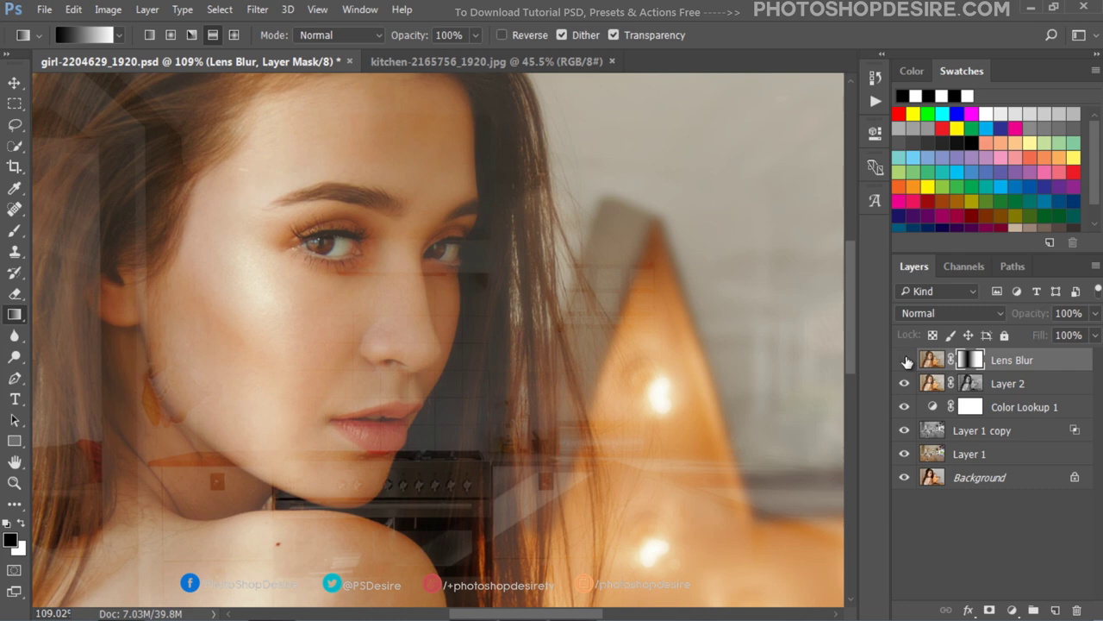
click(905, 361)
Zoom out and view the Lens Blur layer's gradient mask on its own.
scroll(651, 324, down, 2)
scroll(650, 323, down, 2)
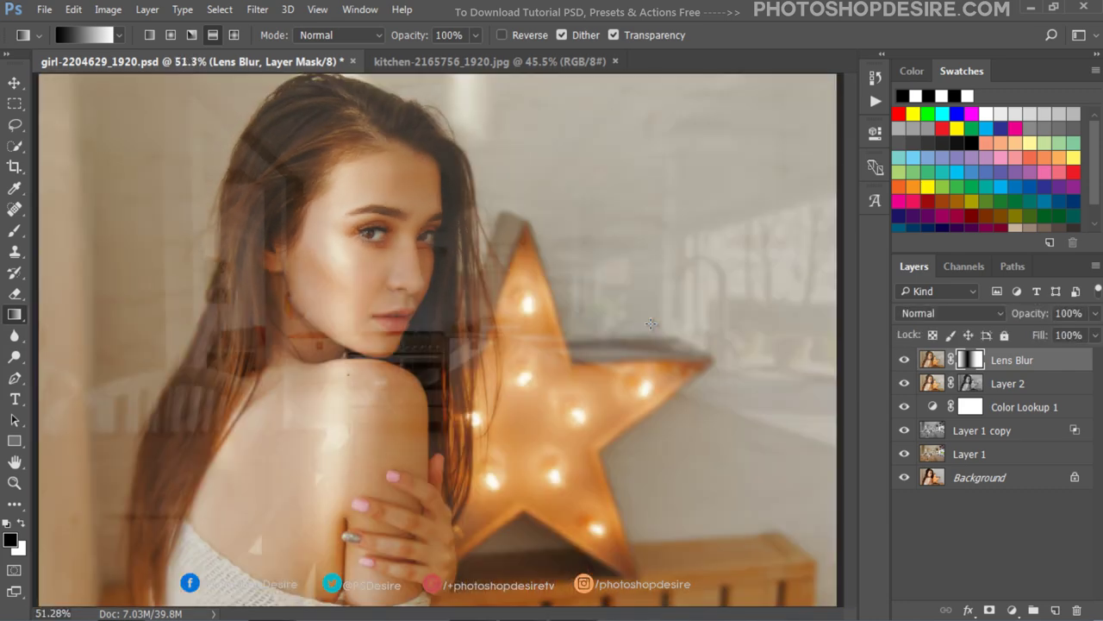
scroll(558, 299, down, 1)
scroll(559, 303, up, 1)
alt+click(971, 360)
scroll(394, 237, down, 1)
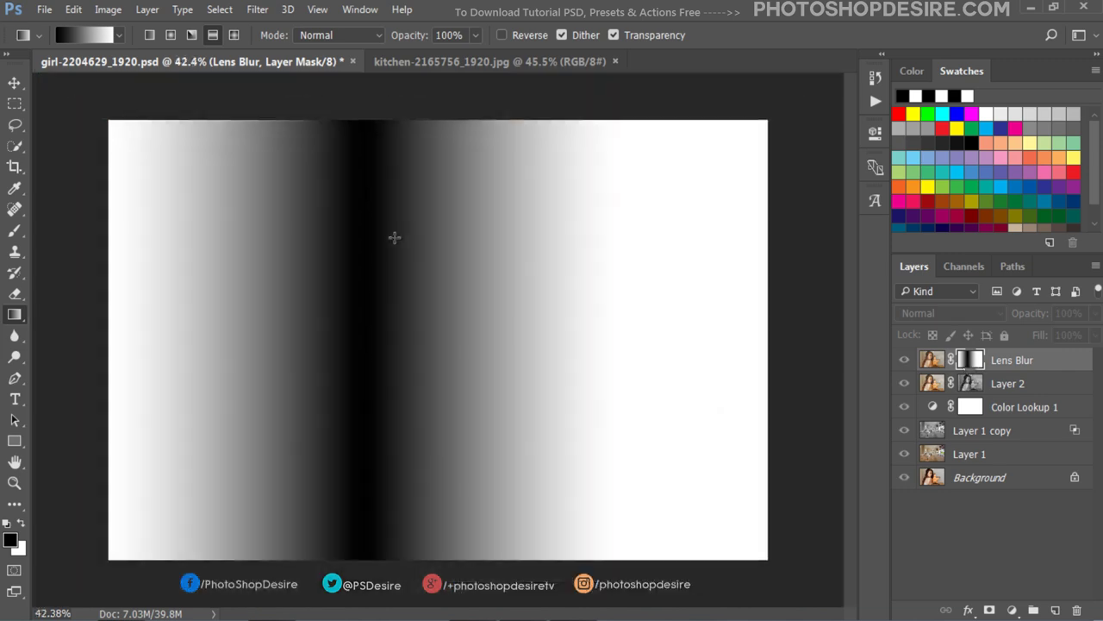
Apply a Gaussian Blur of radius 69.7 pixels to the Lens Blur layer's mask.
click(257, 9)
mouse_move(285, 188)
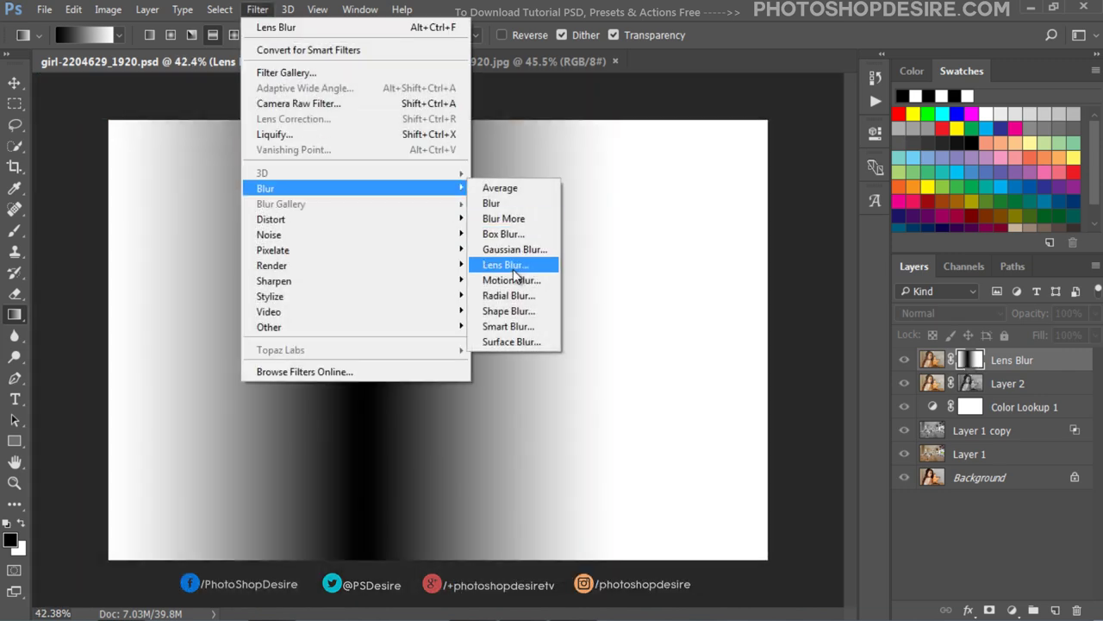
click(515, 249)
drag(522, 125, 664, 107)
drag(648, 349, 686, 349)
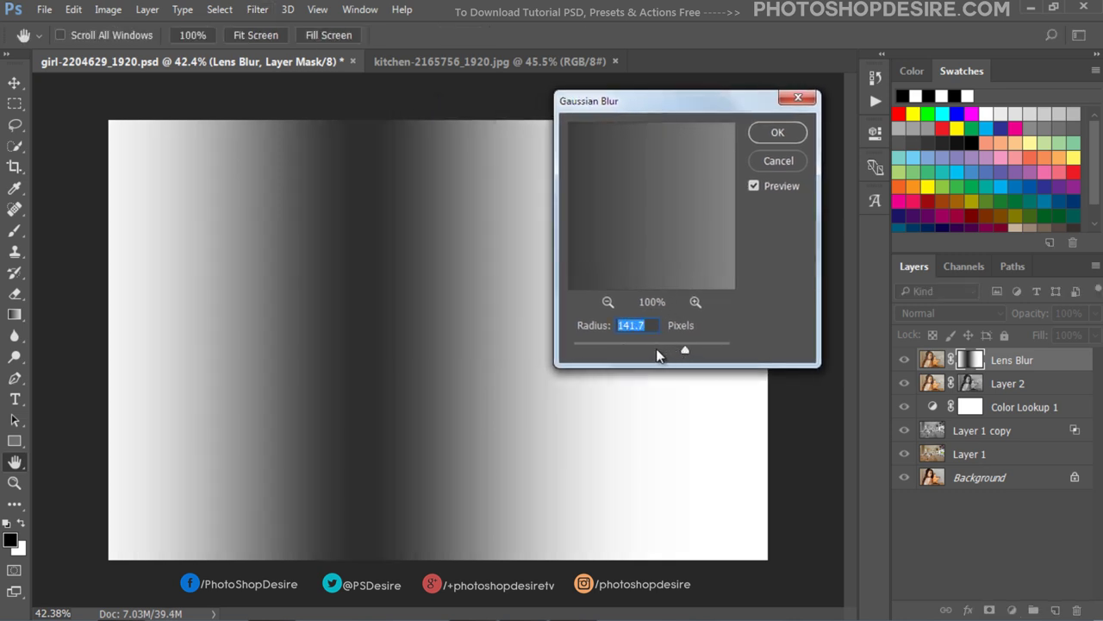
click(665, 346)
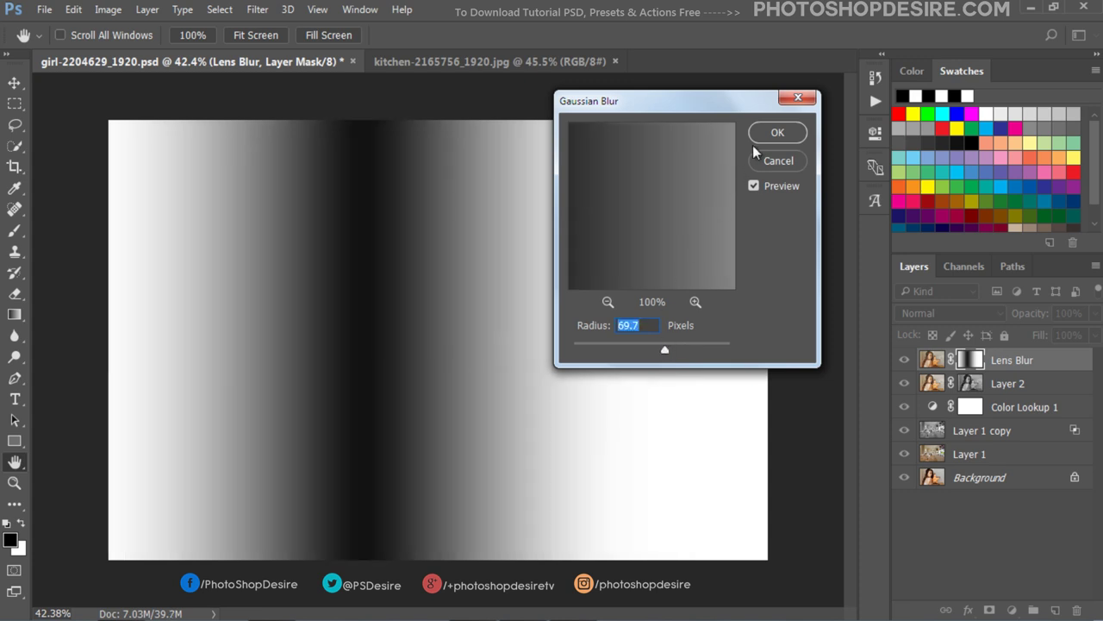
click(771, 133)
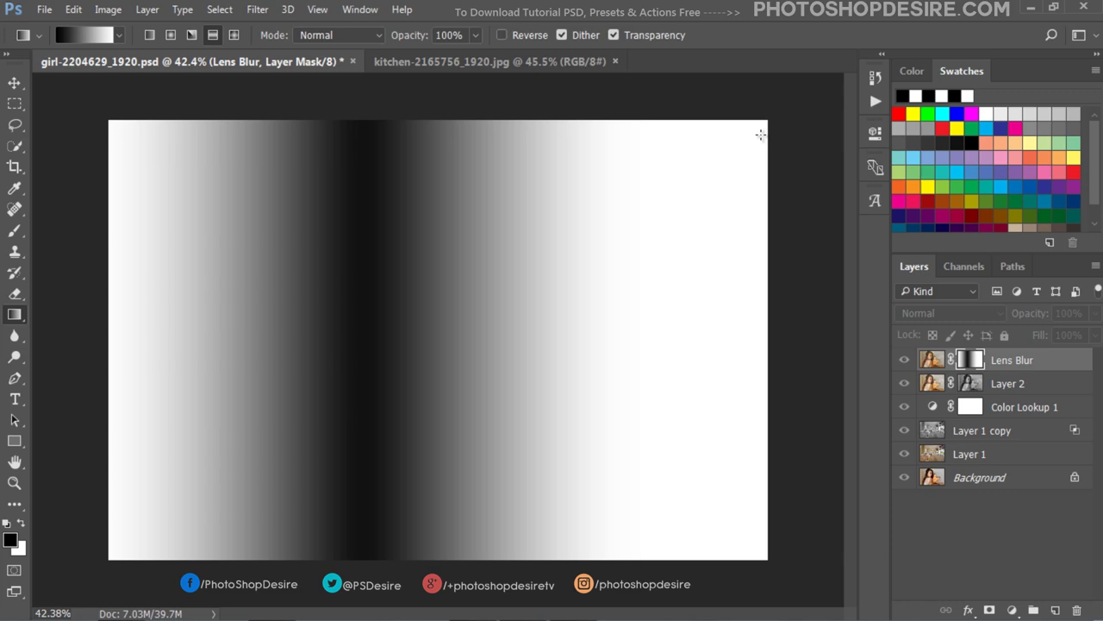
Return to the full composite, toggle the Lens Blur layer to compare, then select the Move tool.
click(903, 362)
scroll(414, 258, up, 5)
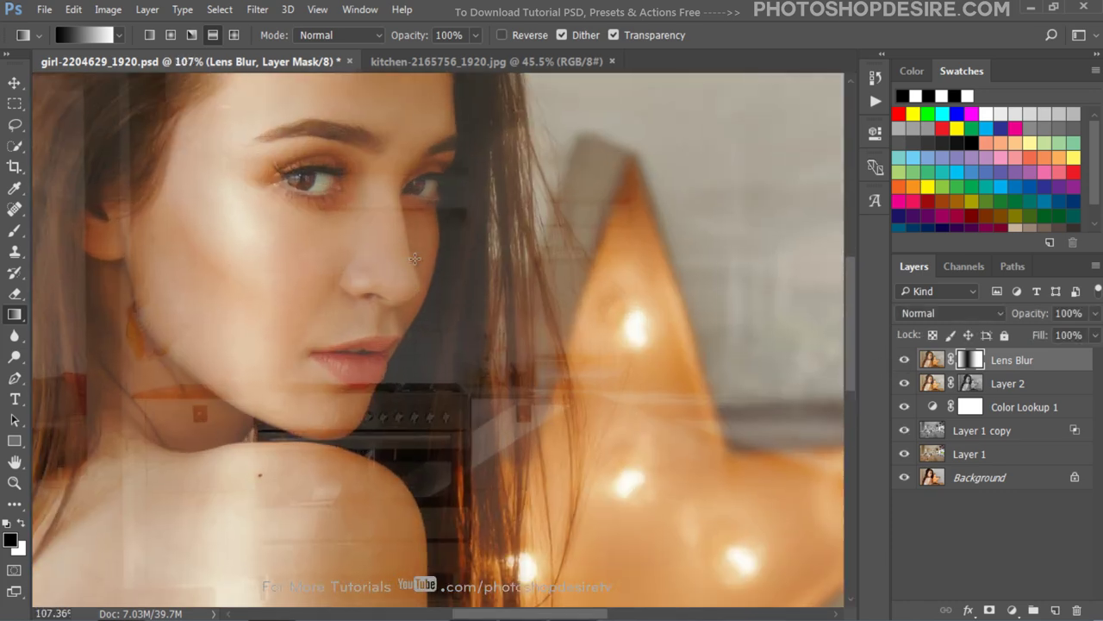
scroll(415, 259, up, 1)
click(904, 359)
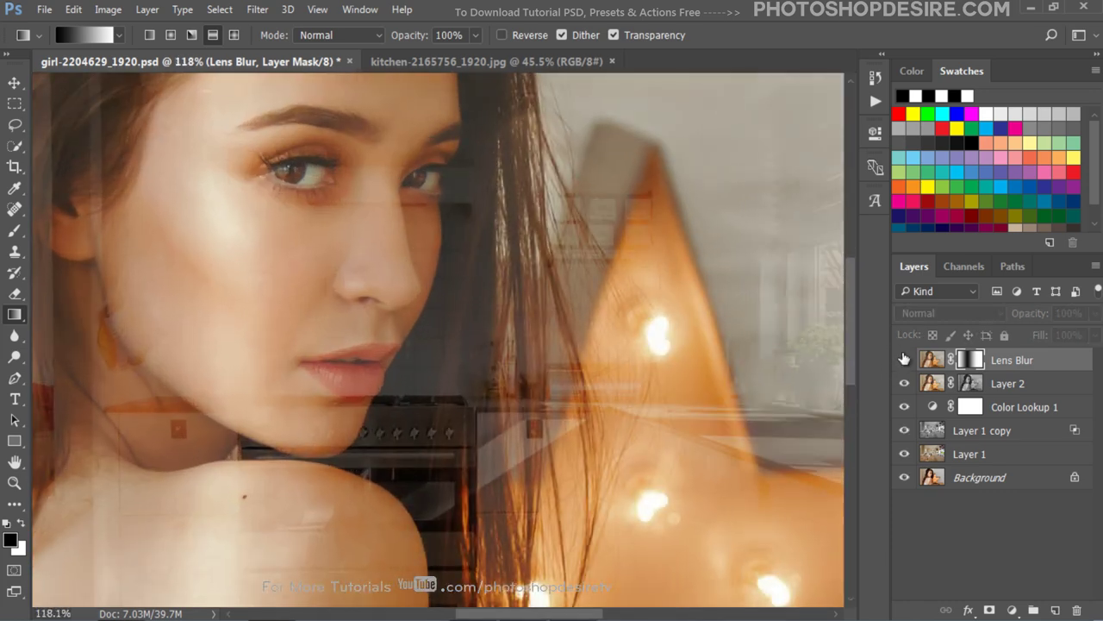
click(904, 359)
scroll(615, 333, down, 2)
scroll(615, 332, down, 2)
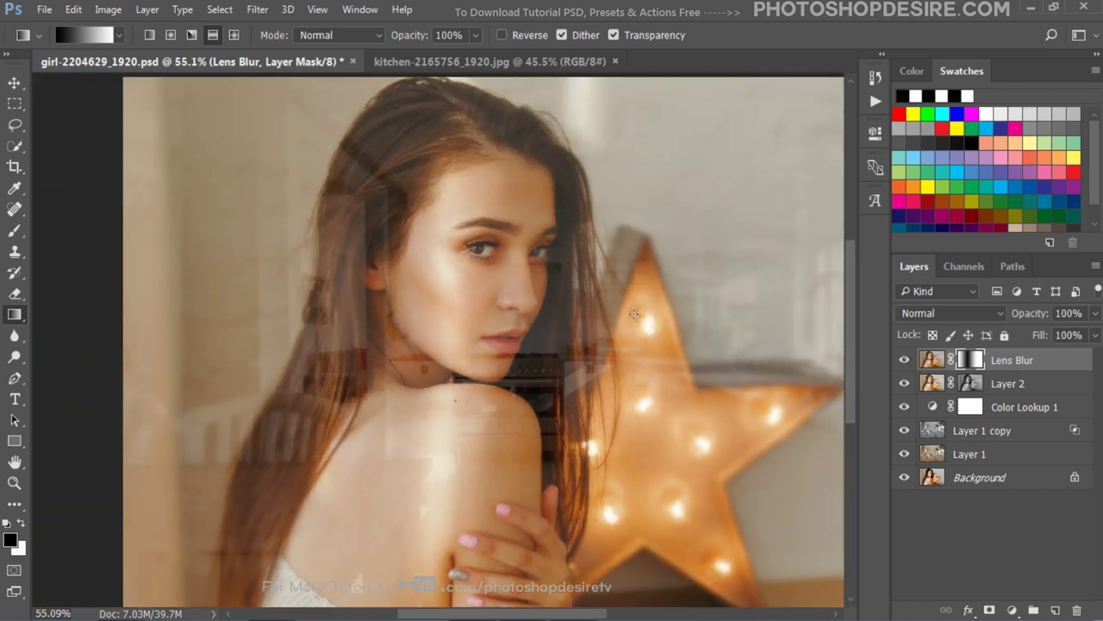
scroll(614, 333, down, 1)
scroll(614, 333, down, 1)
click(13, 82)
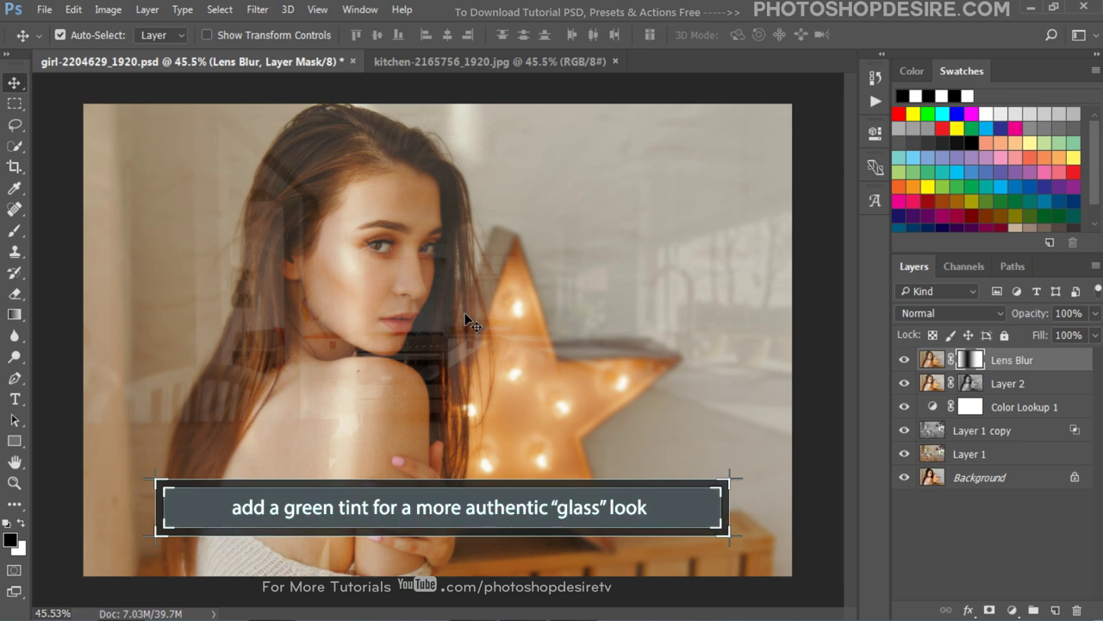
Add a Color Lookup adjustment layer using the HorrorBlue.3DL lookup table.
click(1011, 609)
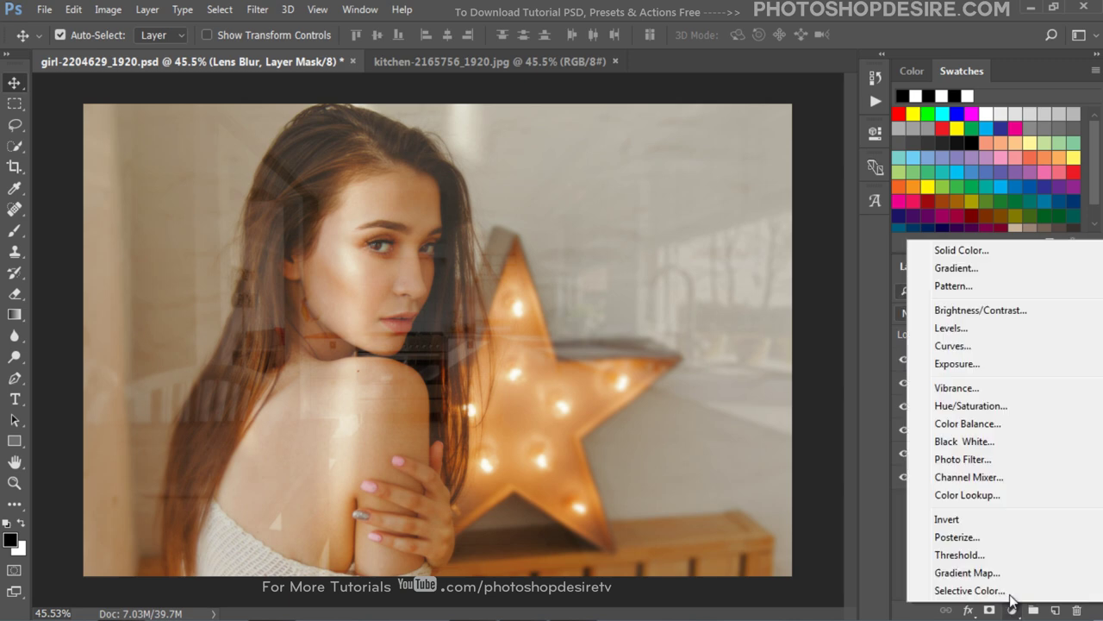
click(1005, 499)
click(778, 183)
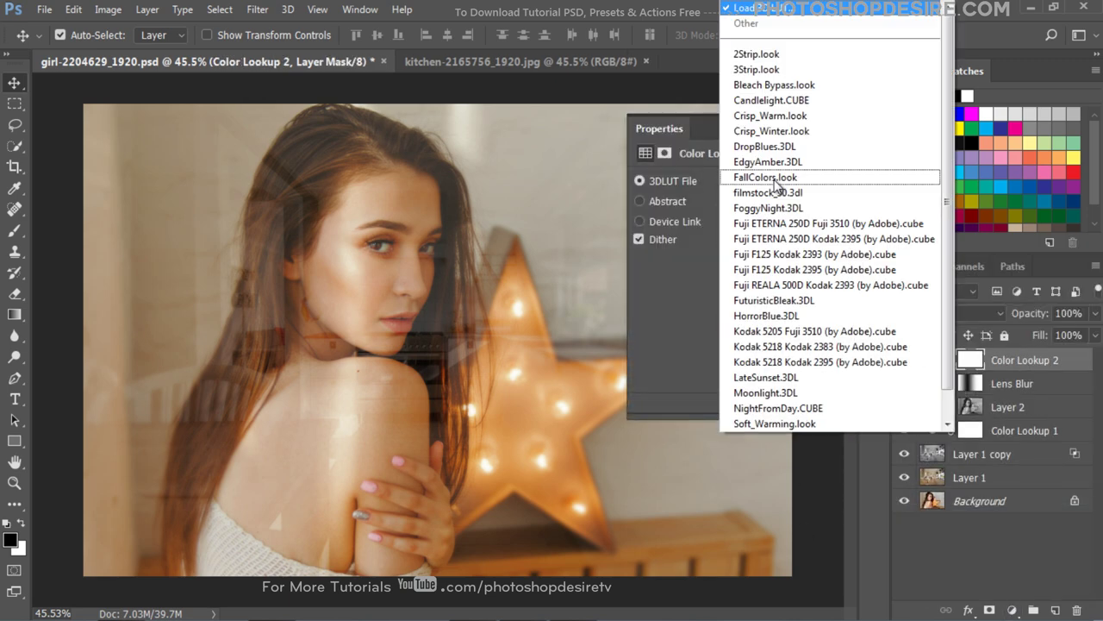
click(778, 321)
click(828, 127)
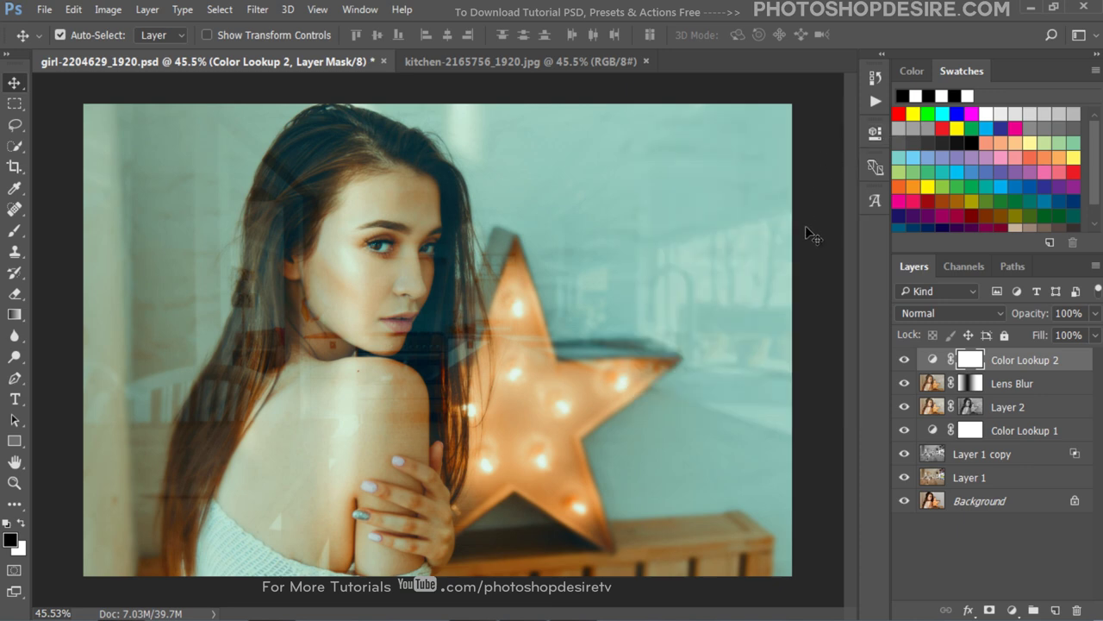
Set the Color Lookup layer's blend mode to Color and its opacity to 30%.
click(976, 313)
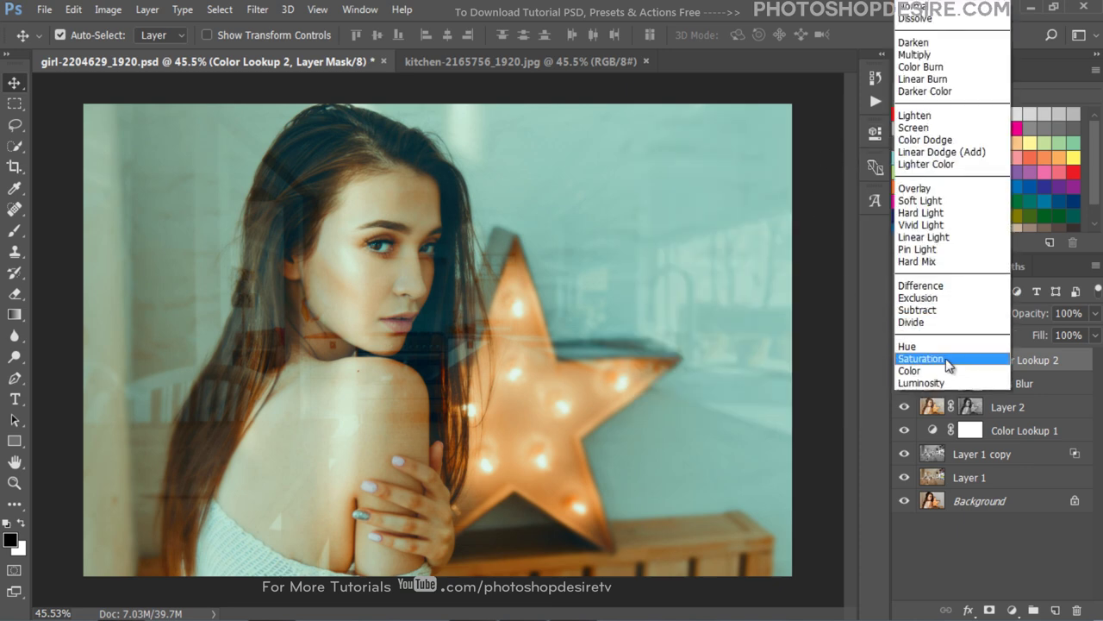
click(951, 371)
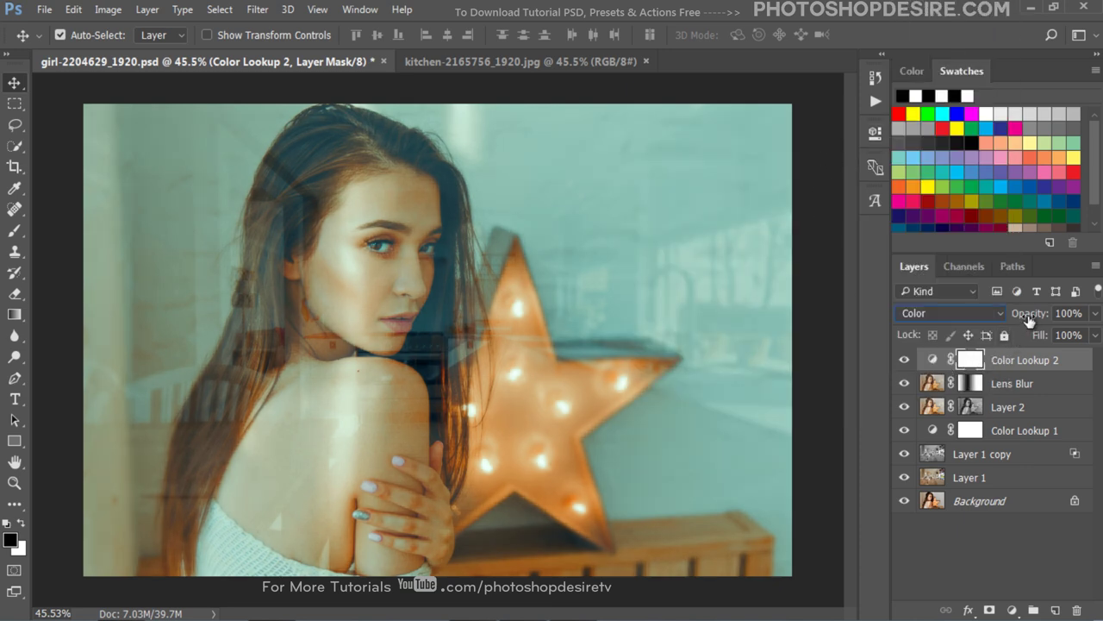
mouse_move(1030, 315)
mouse_down()
mouse_move(950, 335)
mouse_move(967, 331)
mouse_up()
click(1012, 610)
Add a Curves 1 adjustment layer with one control point, then toggle it to compare.
click(956, 346)
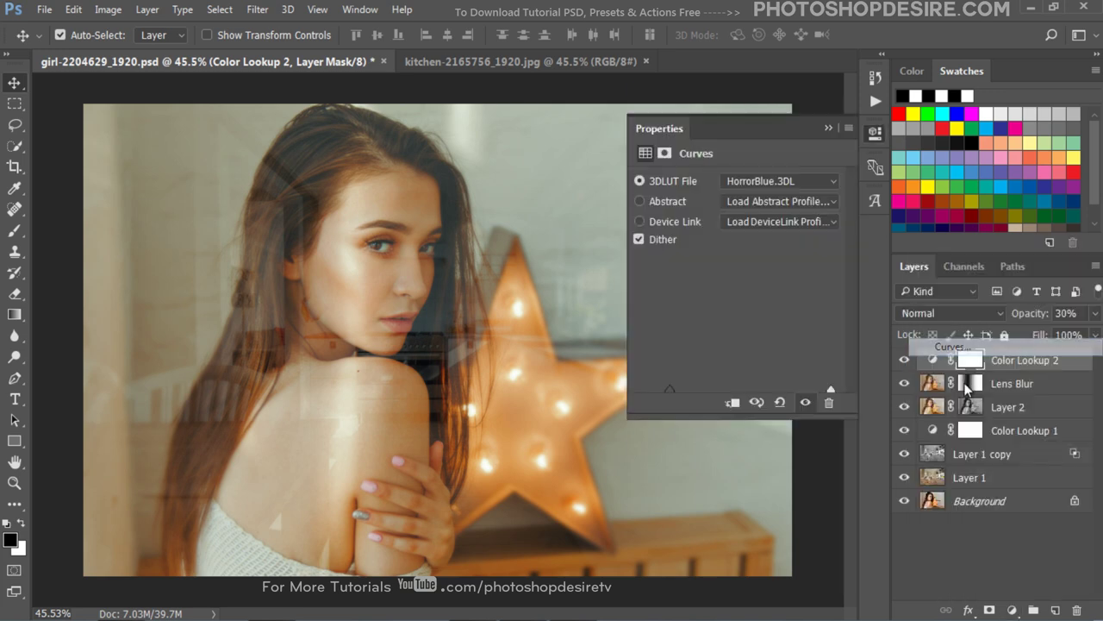
click(749, 298)
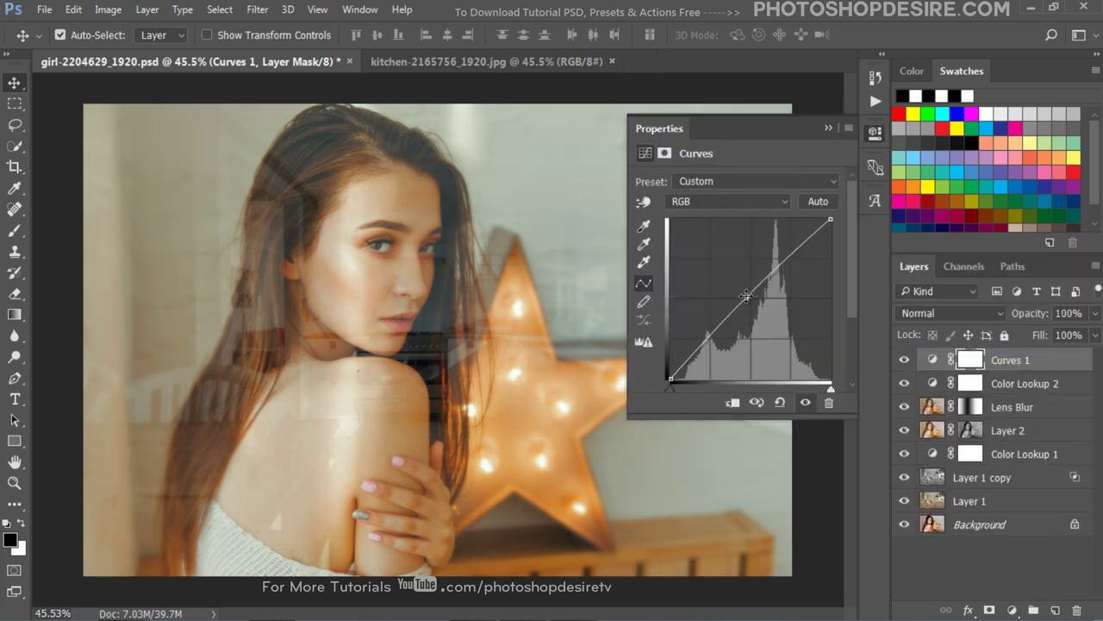
click(826, 129)
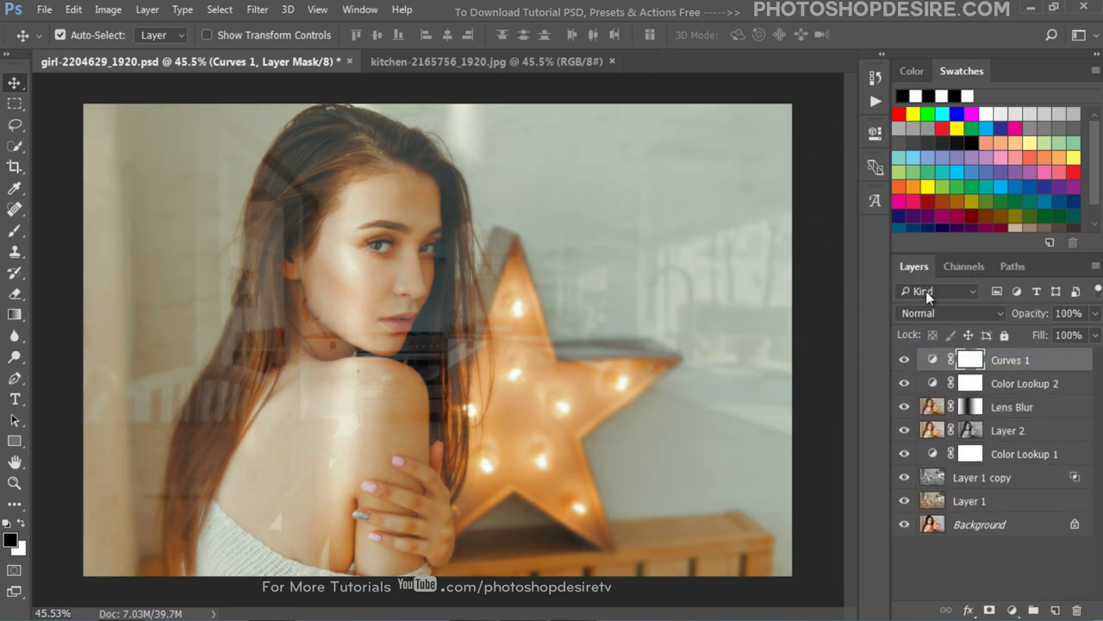
click(905, 362)
click(905, 363)
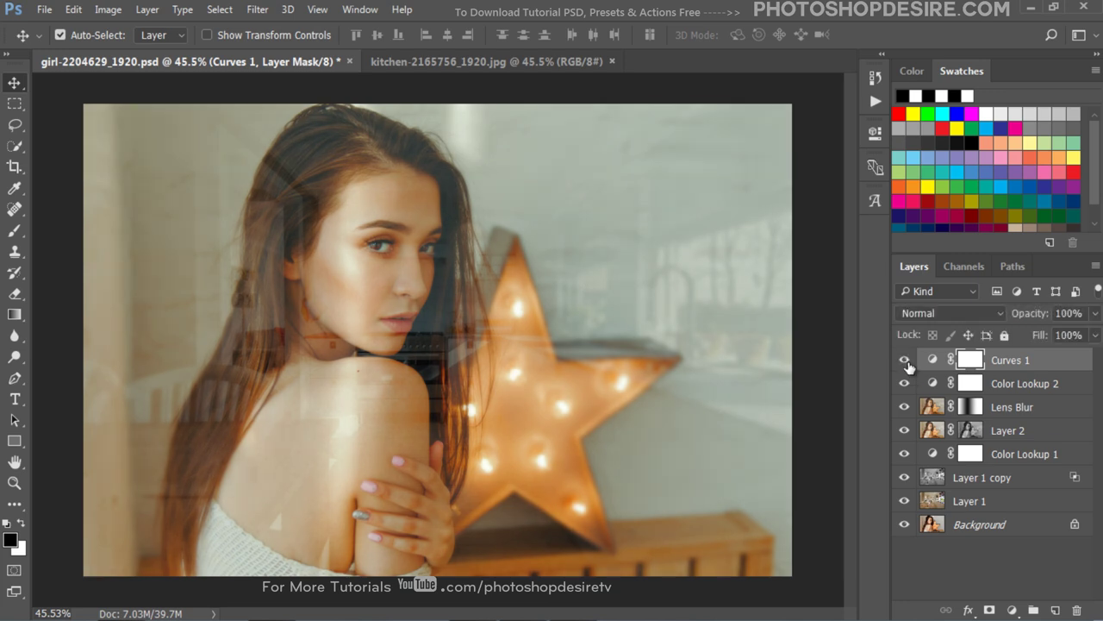
Toggle between the original portrait alone and the full composite to compare before and after.
click(906, 525)
click(905, 525)
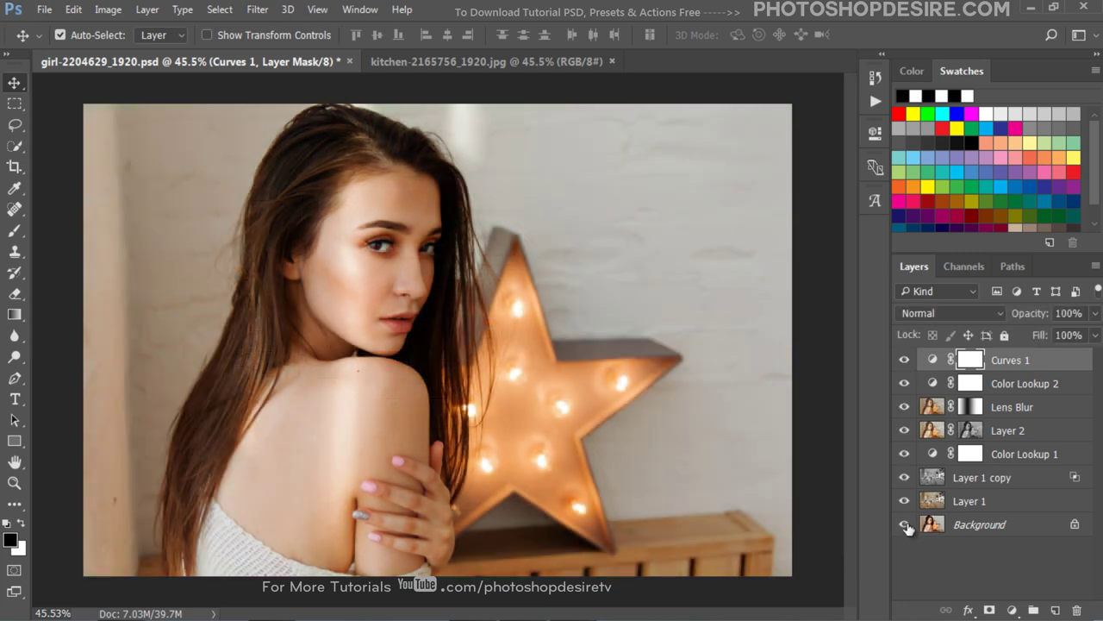
alt+click(905, 525)
alt+click(905, 525)
alt+click(905, 525)
alt+click(905, 525)
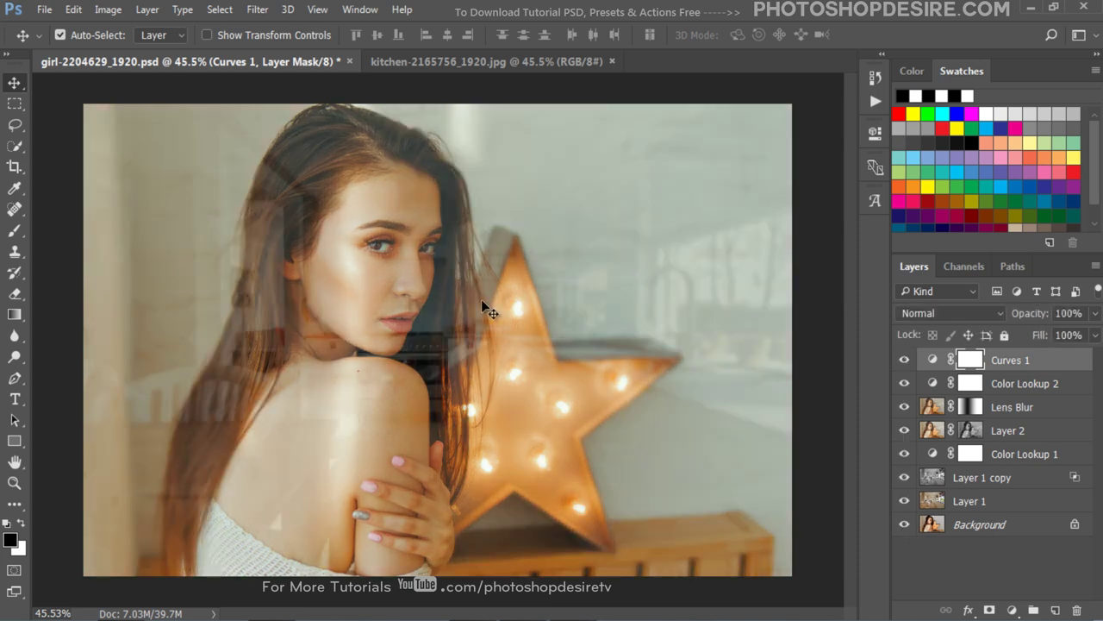
scroll(428, 264, up, 2)
scroll(428, 263, up, 3)
scroll(446, 281, down, 1)
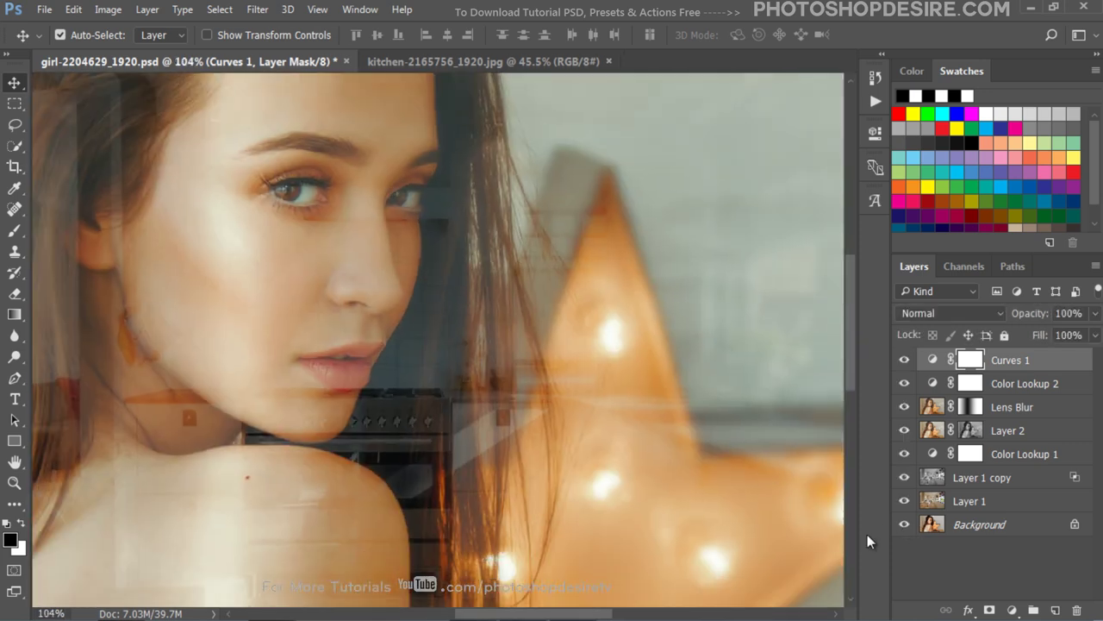
alt+click(905, 525)
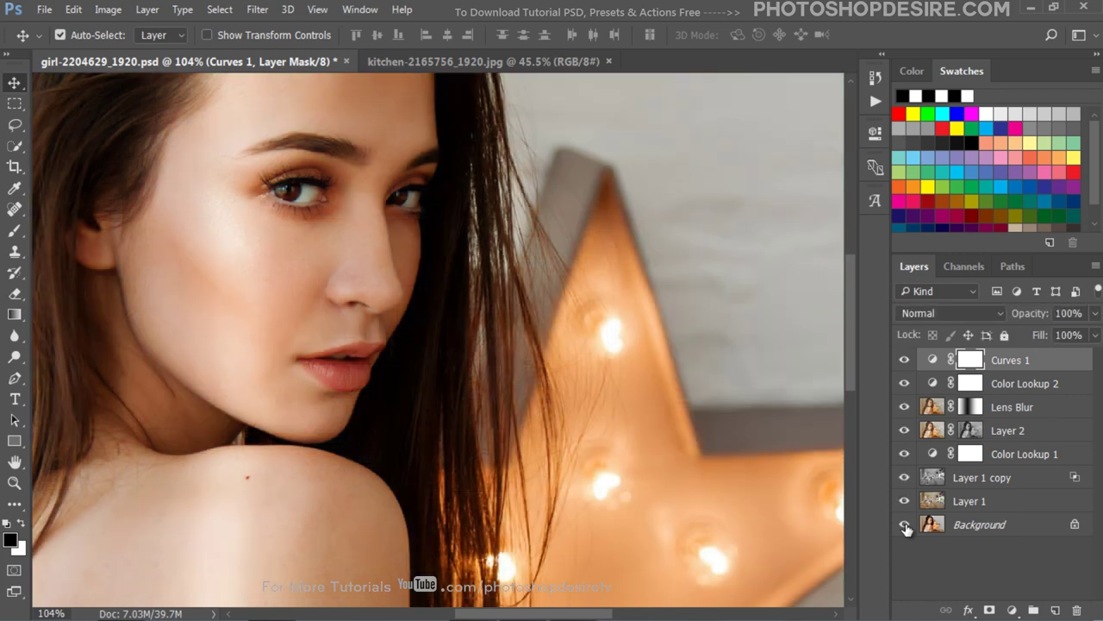
alt+click(905, 525)
alt+click(905, 525)
alt+click(905, 525)
scroll(617, 344, down, 4)
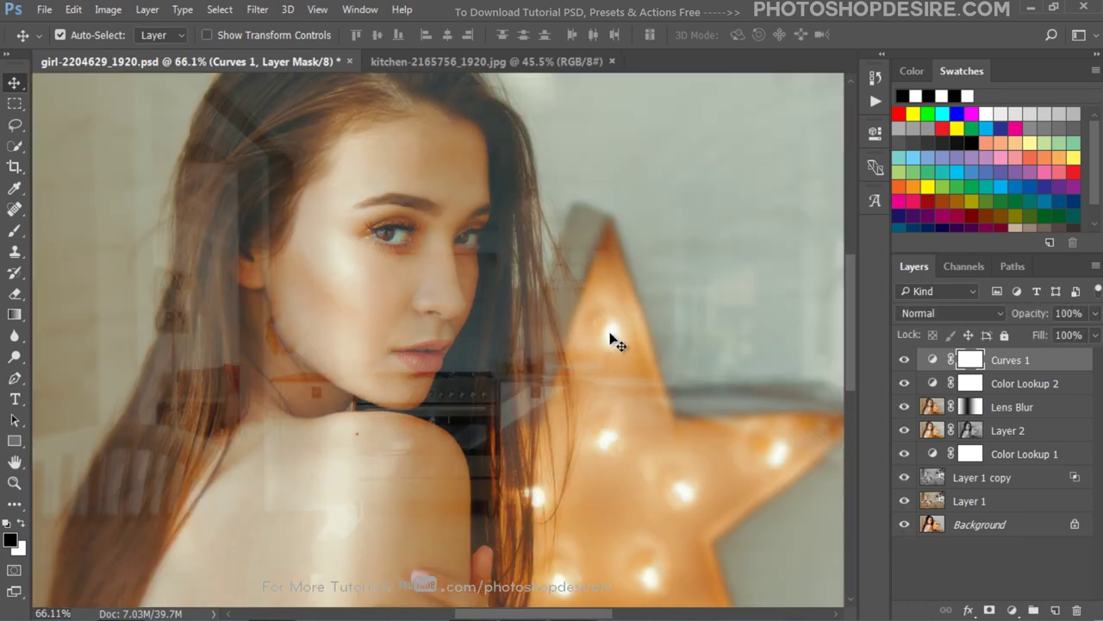
scroll(612, 340, down, 2)
scroll(613, 342, down, 1)
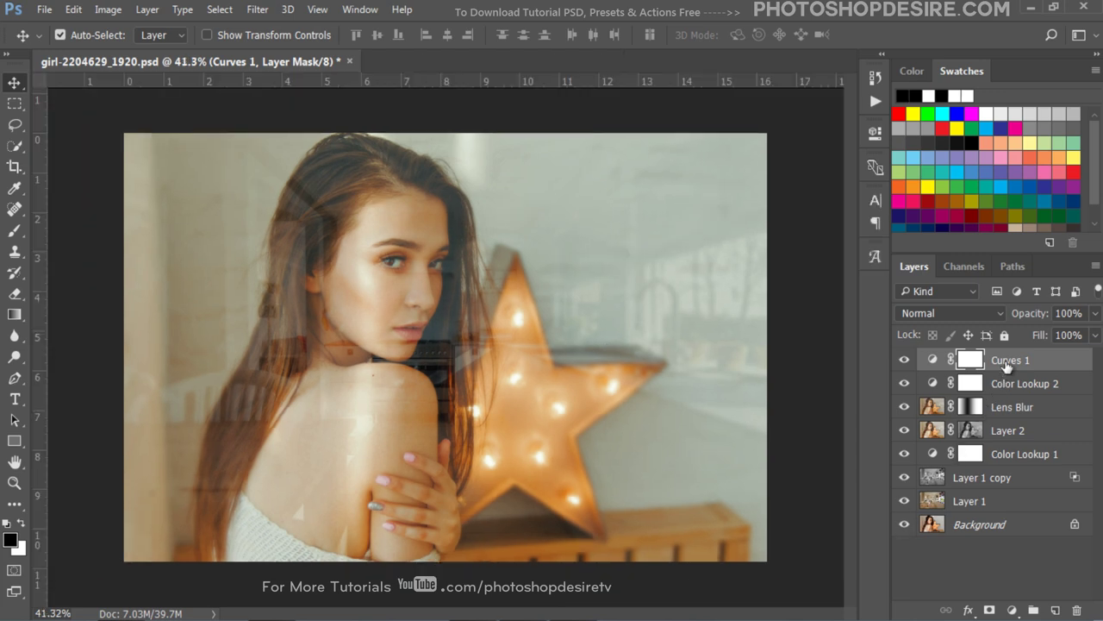
Group layers Curves 1 through Layer 1 as 'Window Glass Reflection Effect' and expand the group.
key(ctrl+2)
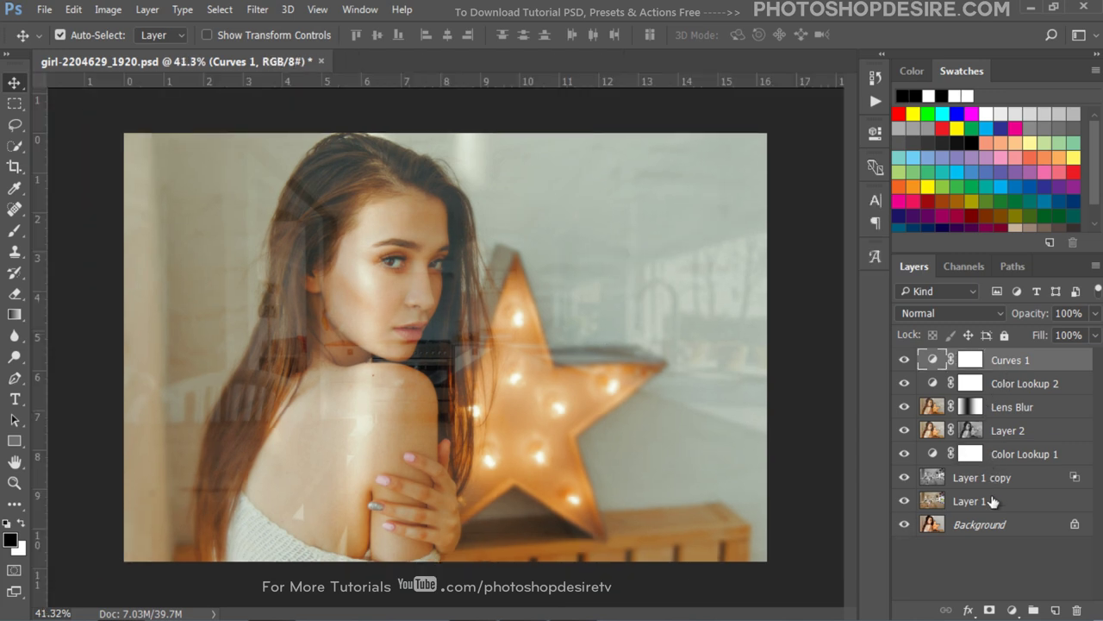
shift+click(993, 501)
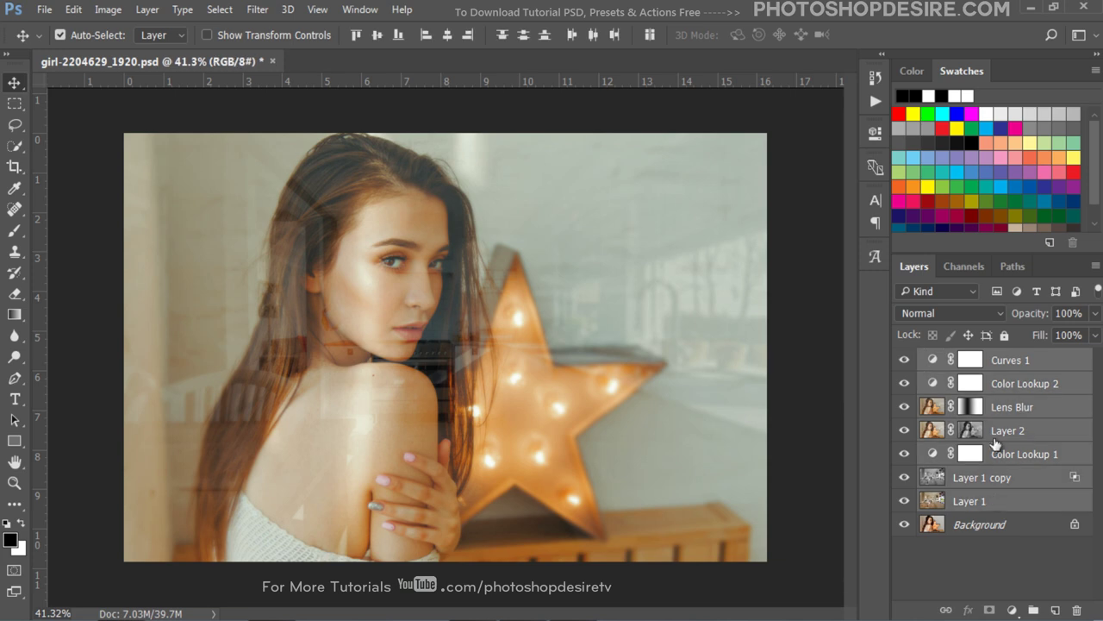
right_click(996, 443)
click(720, 230)
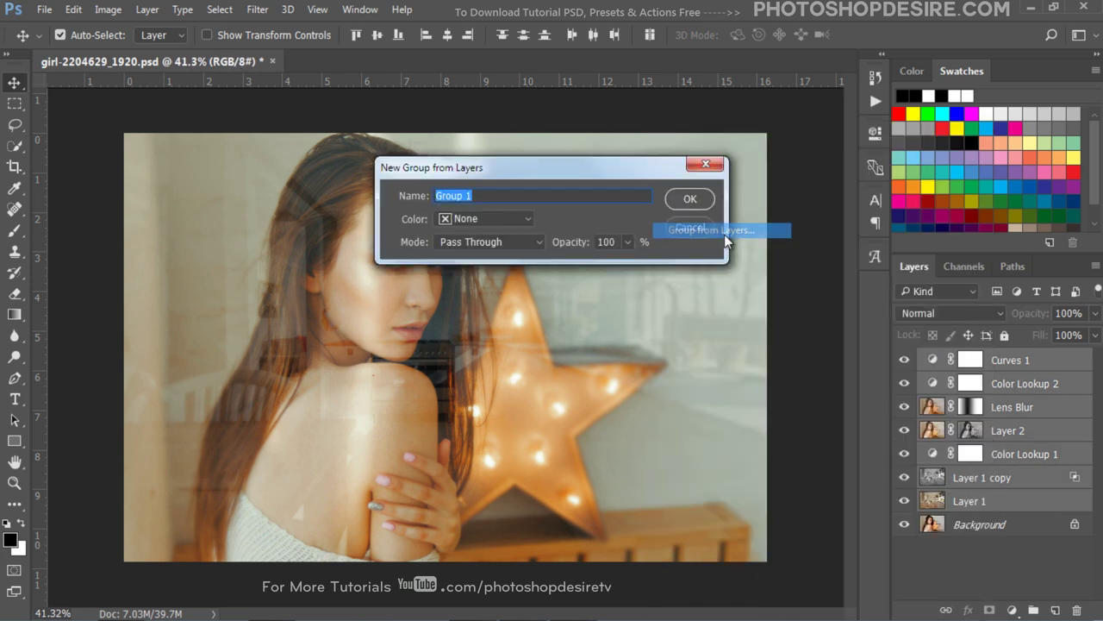
key(BackSpace)
text(Window Glass Reflection Effect)
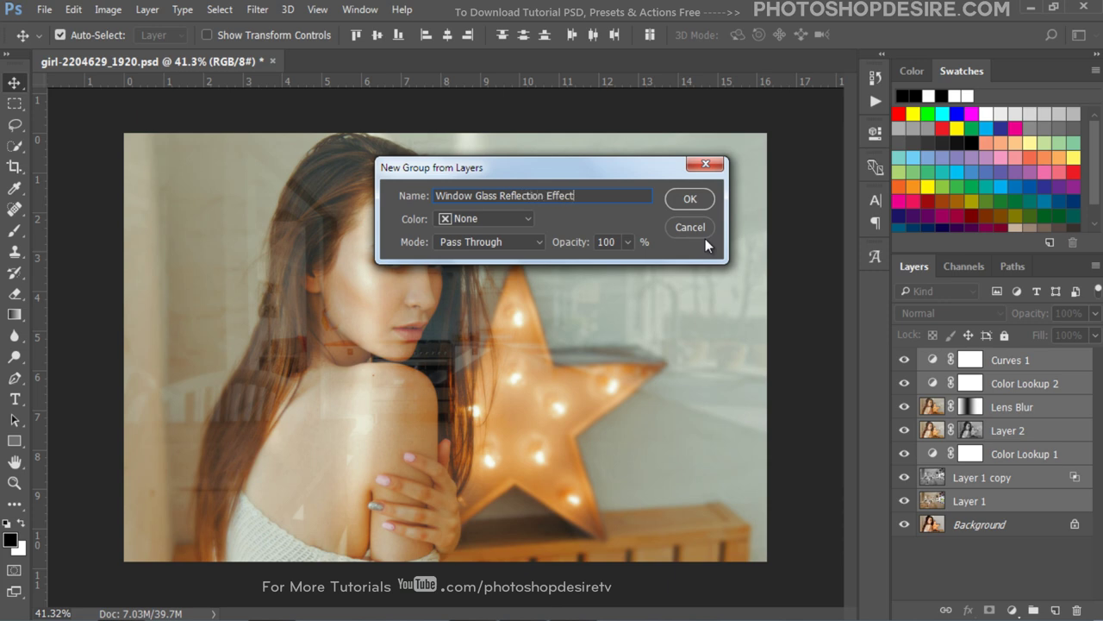
click(700, 201)
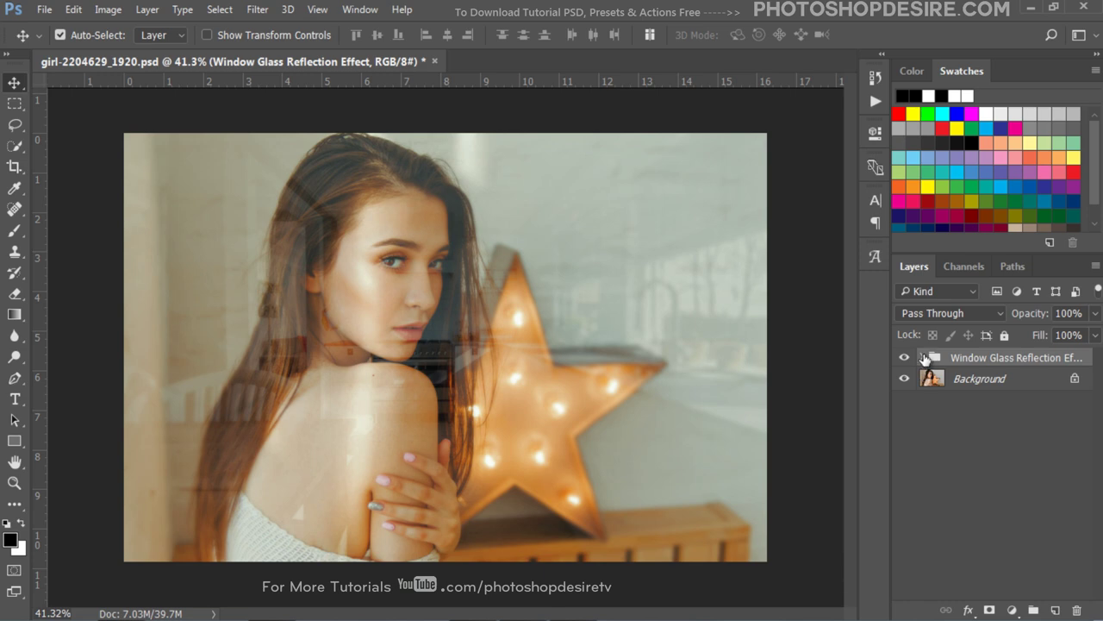
click(924, 358)
click(924, 358)
click(924, 359)
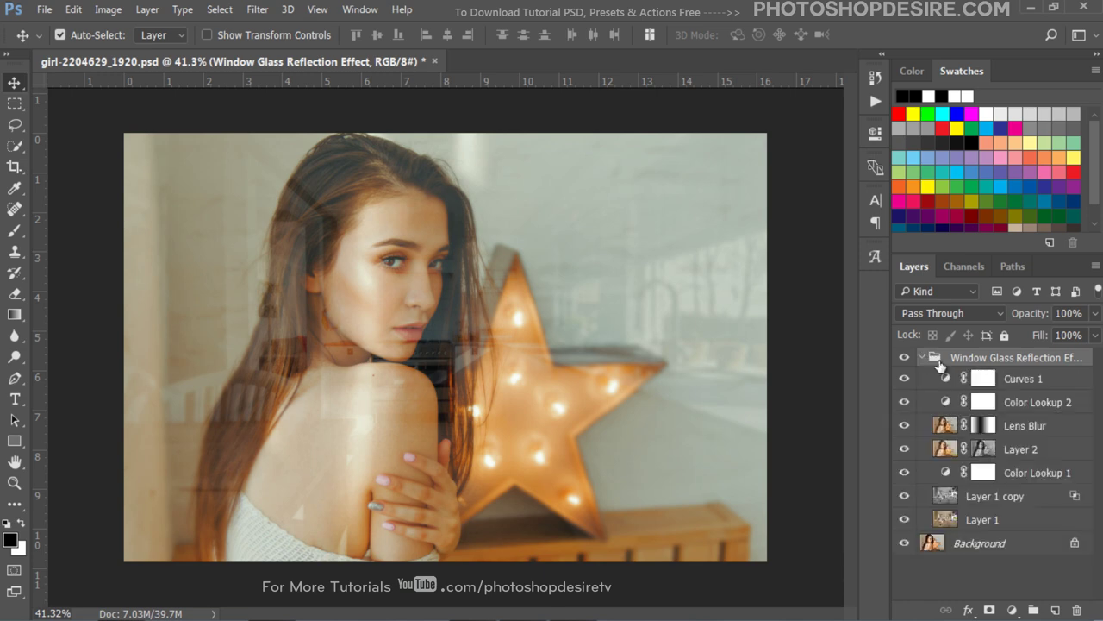
Marquee-select the left half of the canvas and add it as the group's layer mask.
click(17, 105)
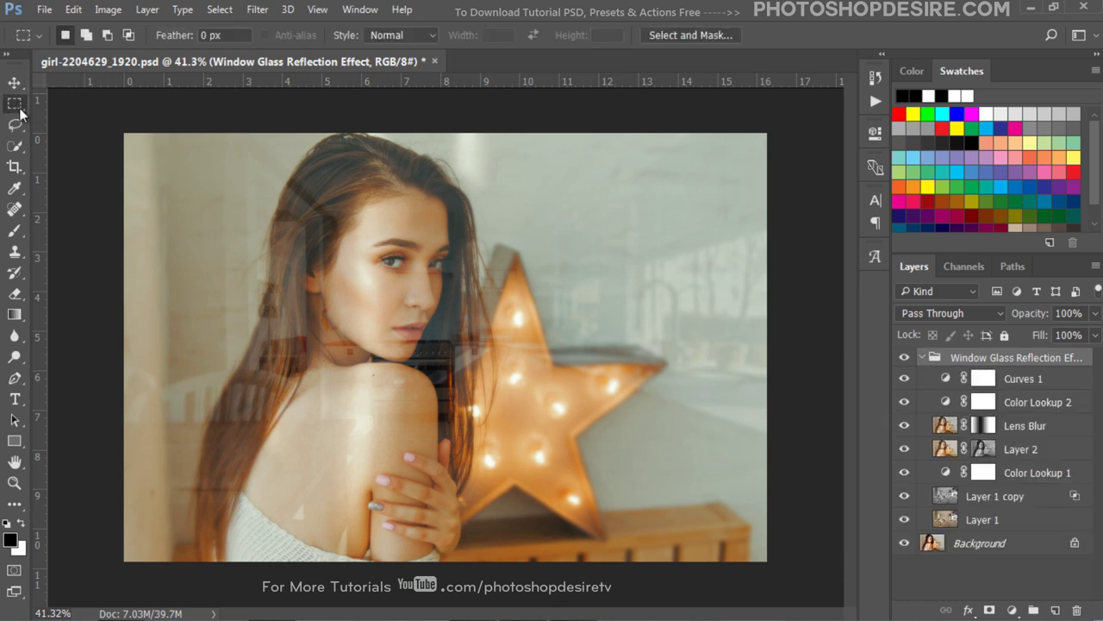
drag(120, 564, 452, 120)
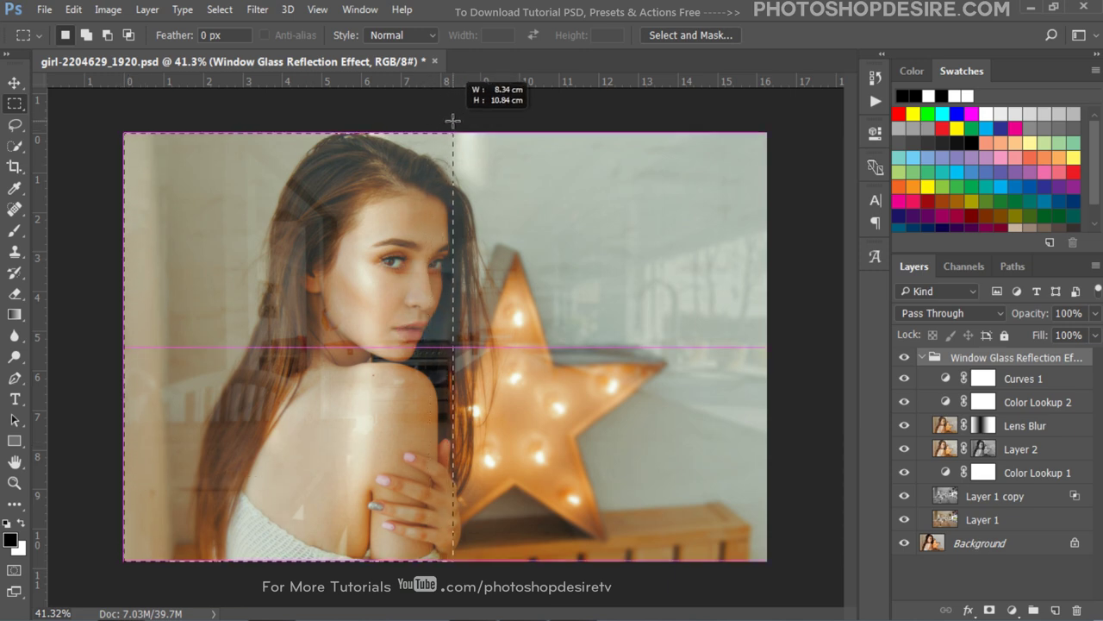
drag(452, 121, 452, 121)
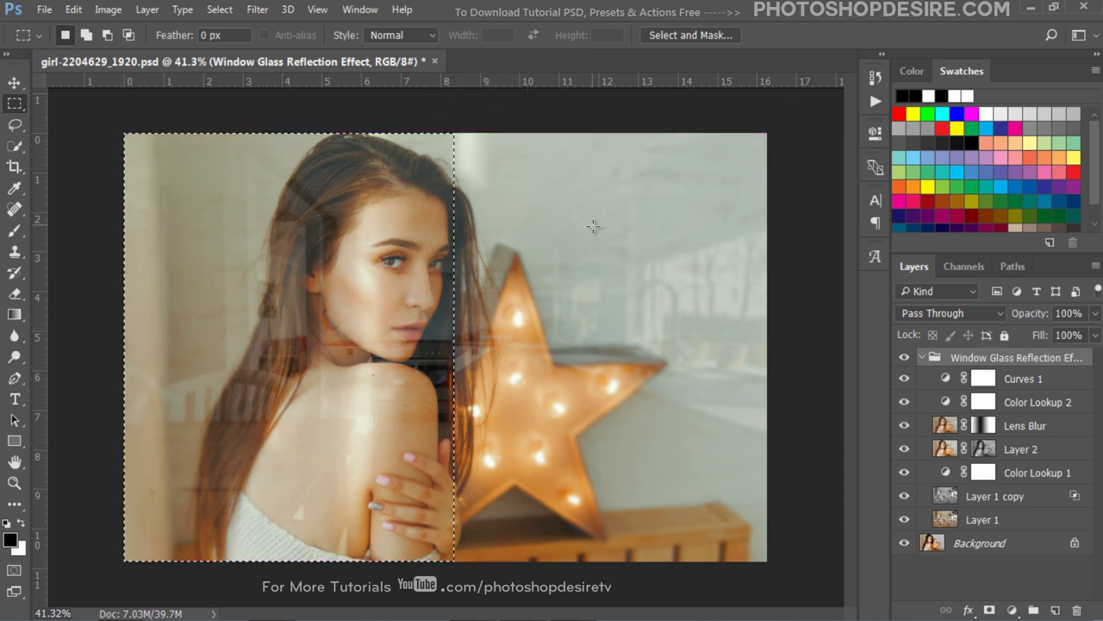
click(990, 609)
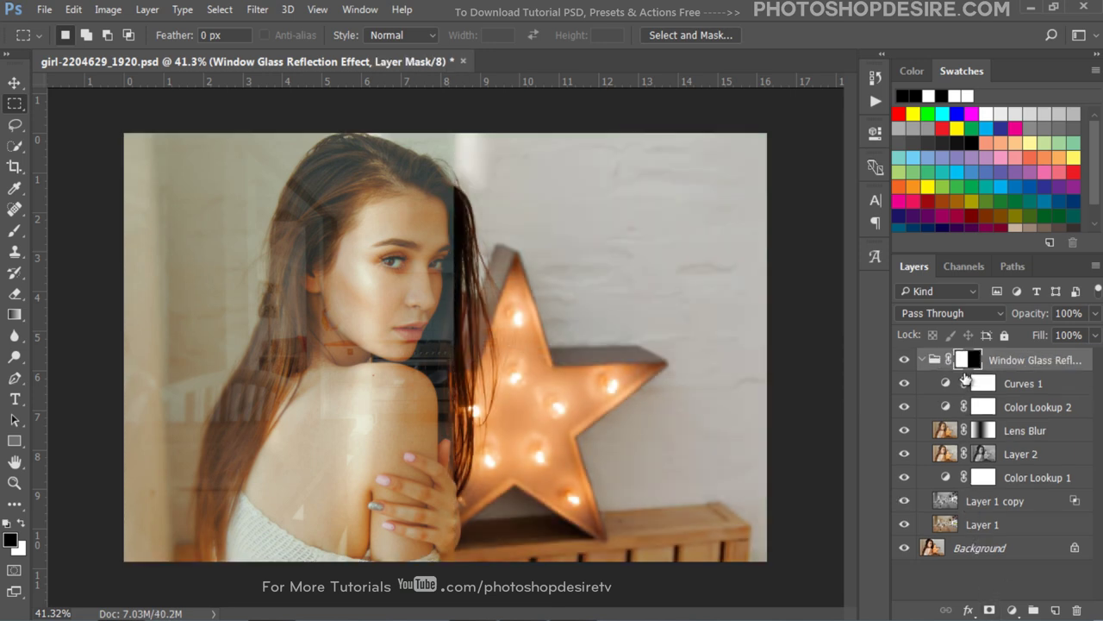
Enable Bevel & Emboss on the group with Outer Bevel, Smooth technique and 5 px size.
double_click(986, 362)
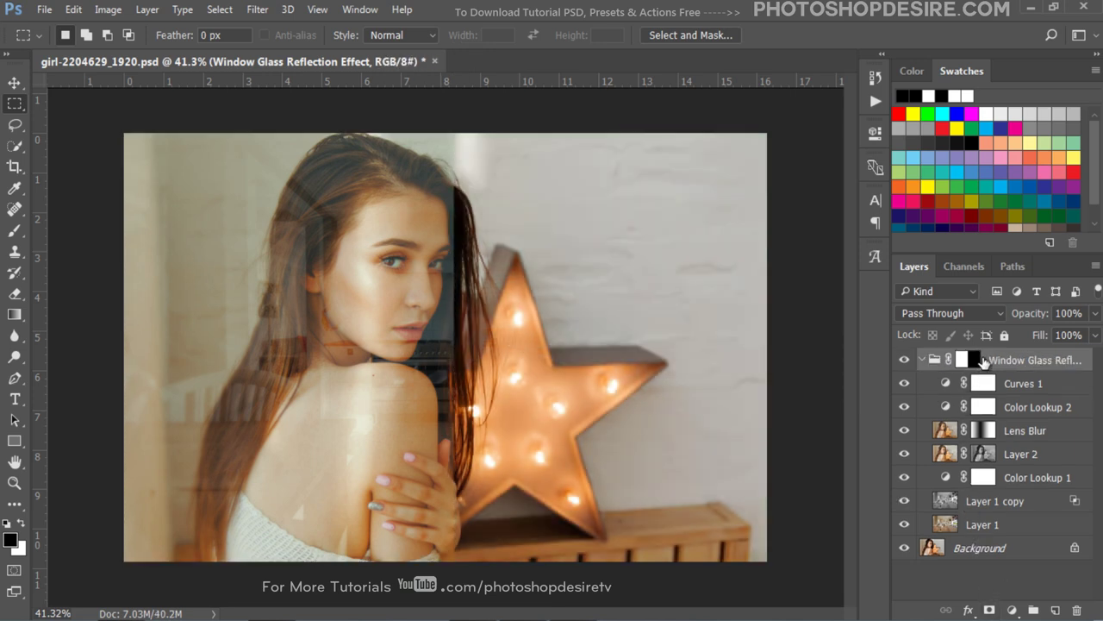
mouse_move(540, 131)
mouse_down()
mouse_move(712, 93)
mouse_move(785, 50)
mouse_up()
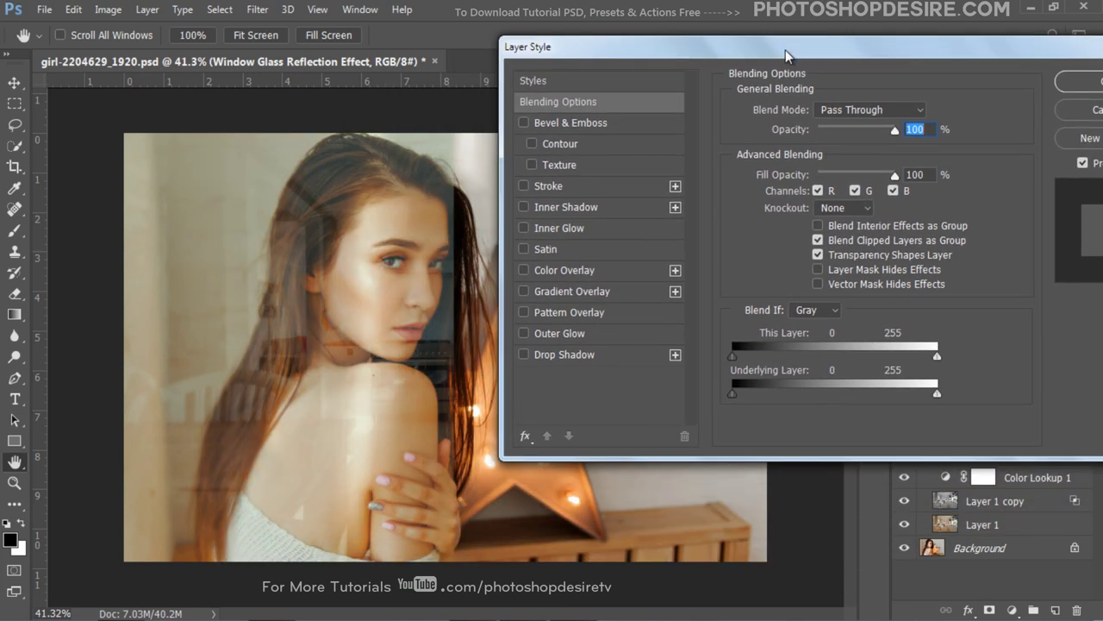
click(559, 122)
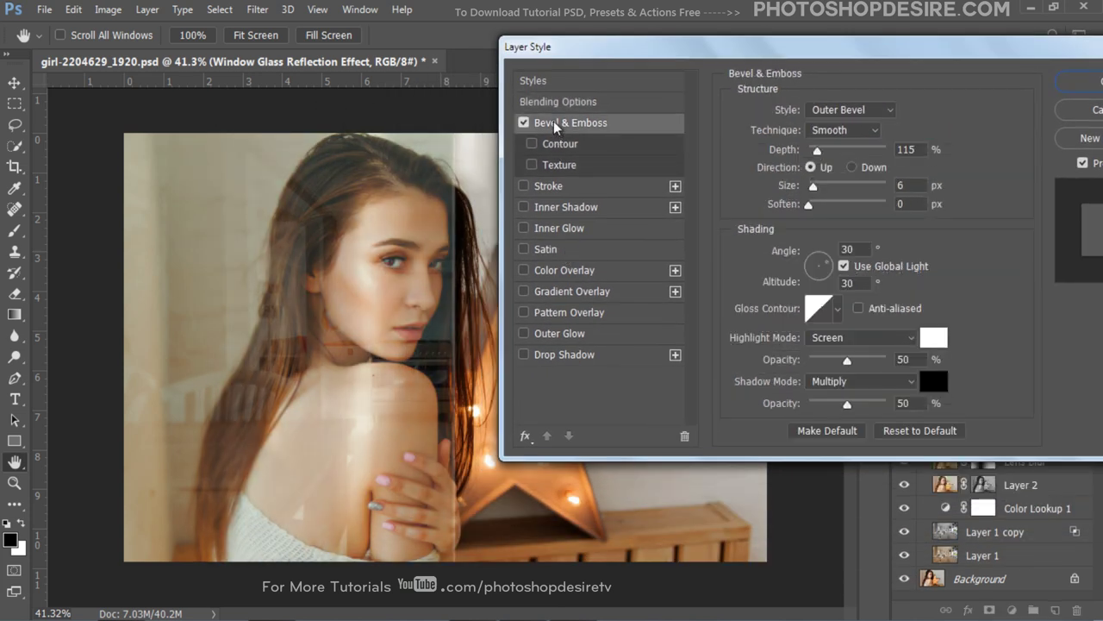
click(850, 110)
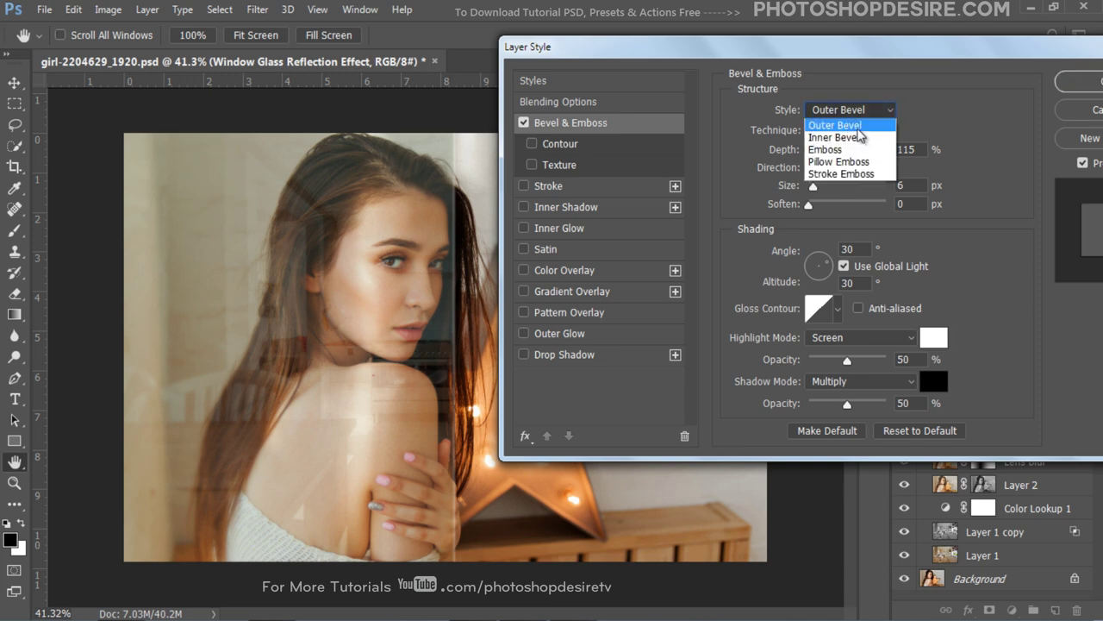
click(856, 126)
click(860, 131)
click(860, 138)
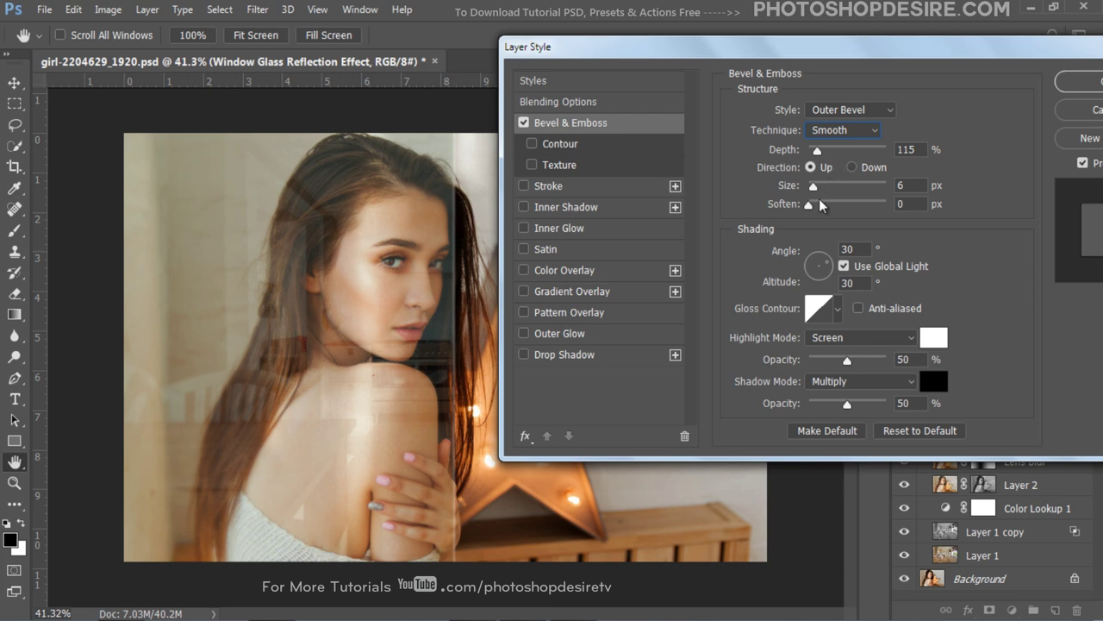
drag(815, 186, 810, 191)
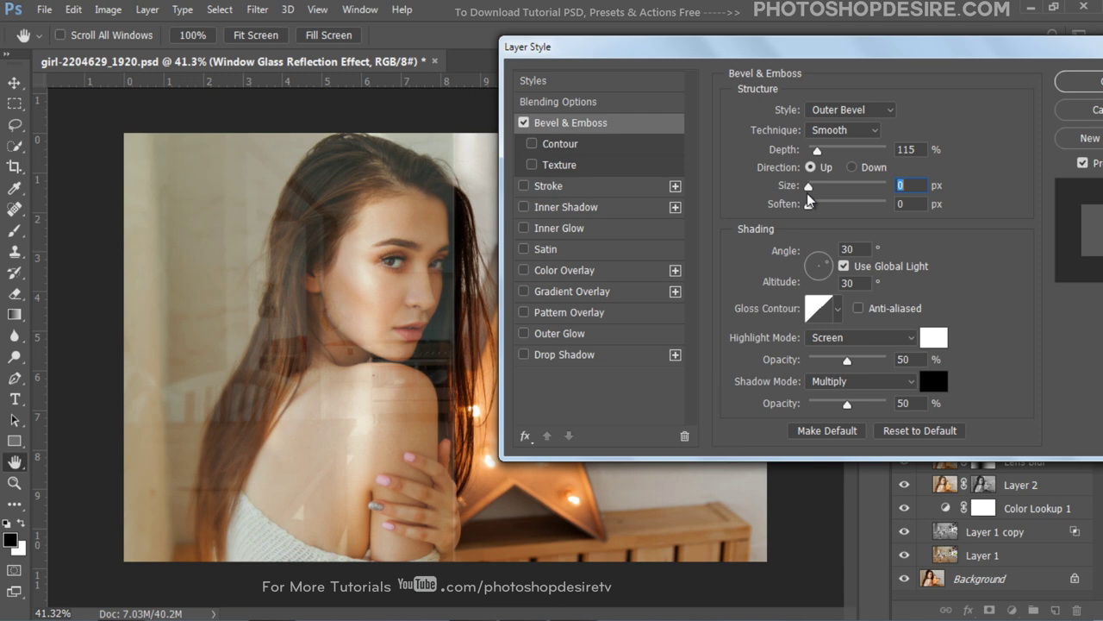
drag(811, 196, 812, 196)
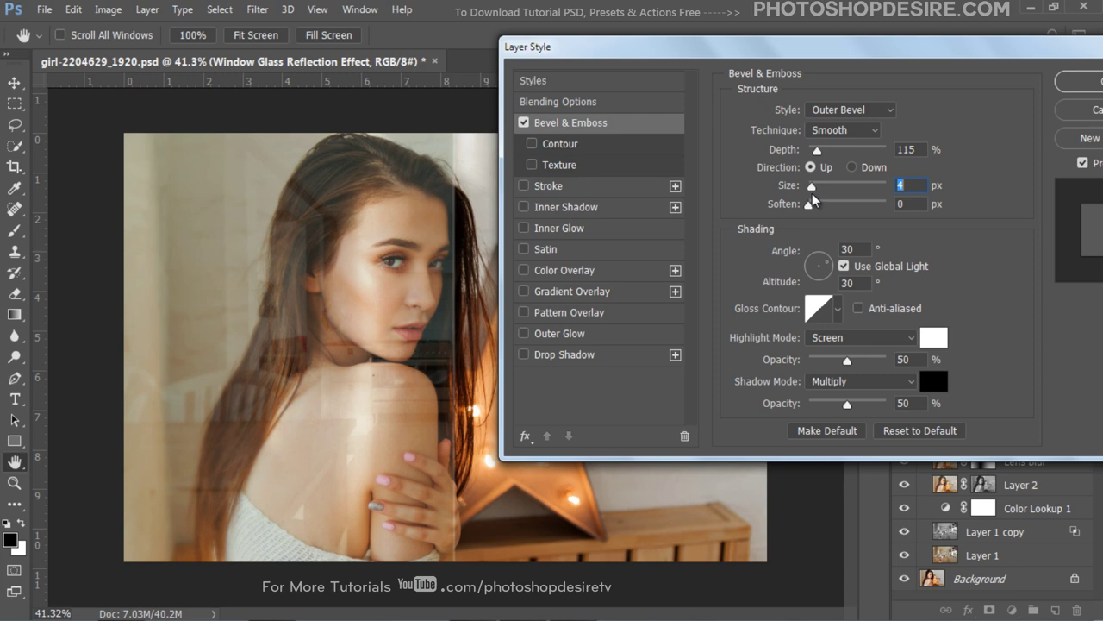
drag(812, 194, 813, 194)
click(1068, 84)
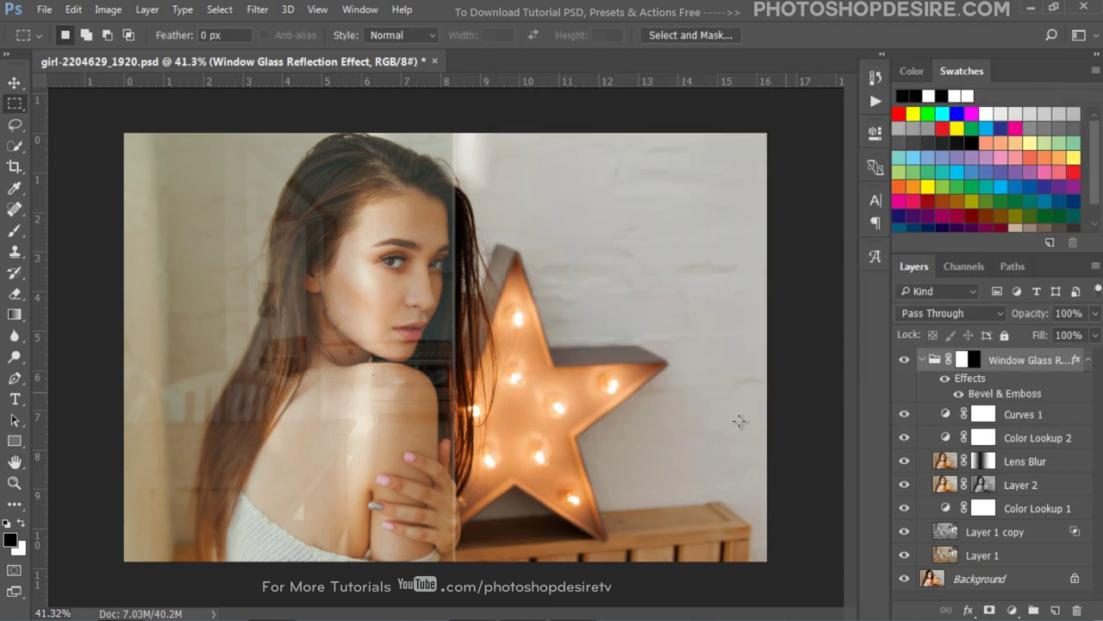
click(904, 360)
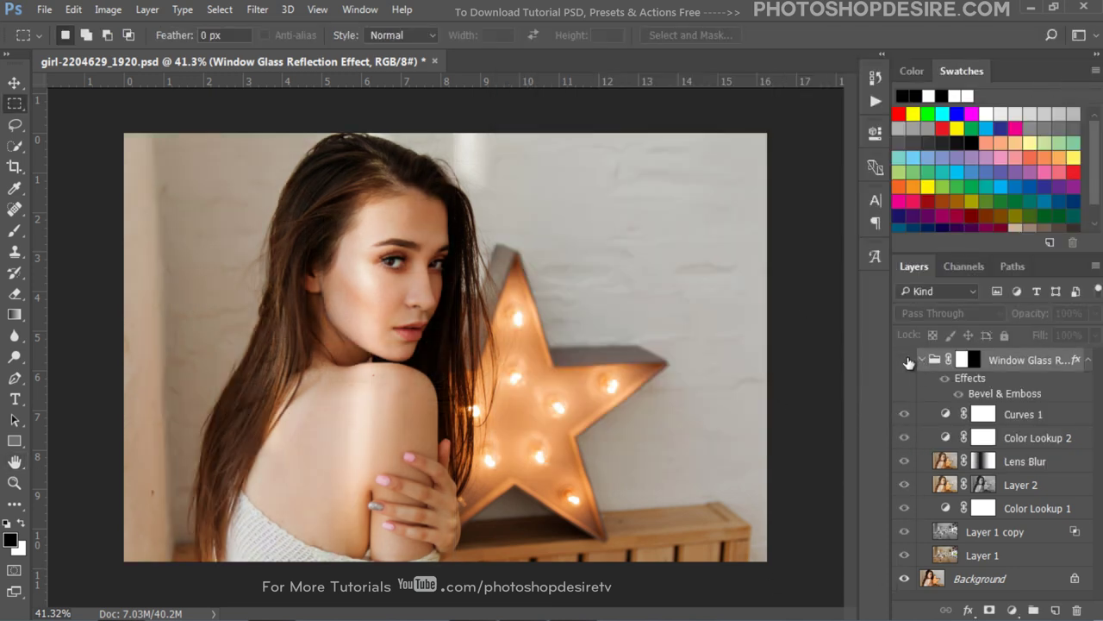
click(904, 360)
click(904, 578)
click(904, 578)
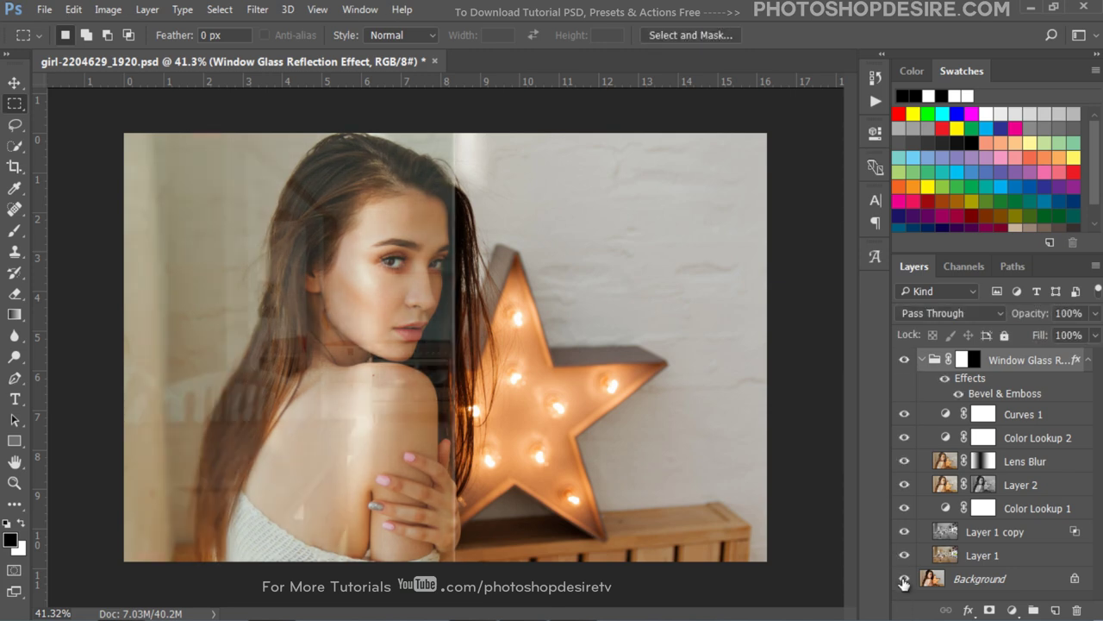
click(904, 580)
click(904, 580)
click(905, 581)
click(904, 580)
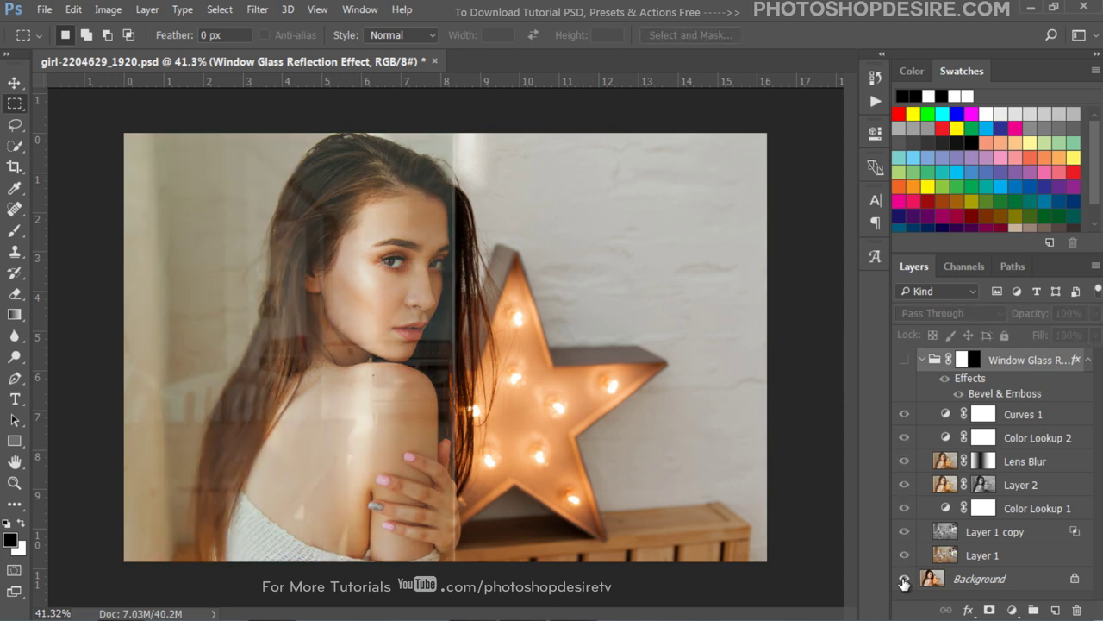
click(904, 580)
click(905, 580)
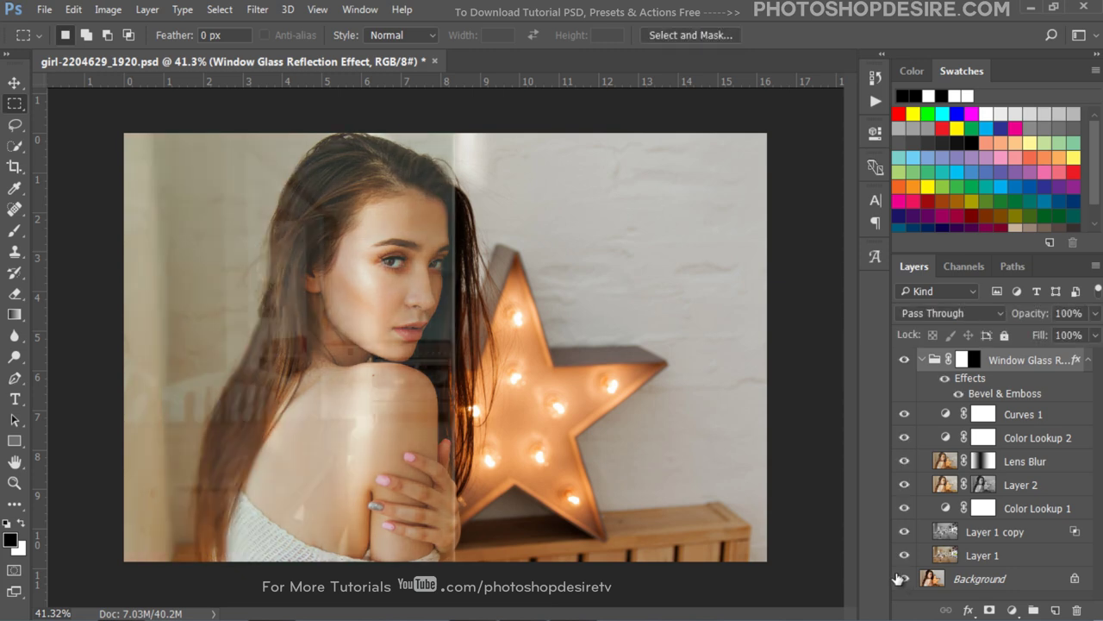